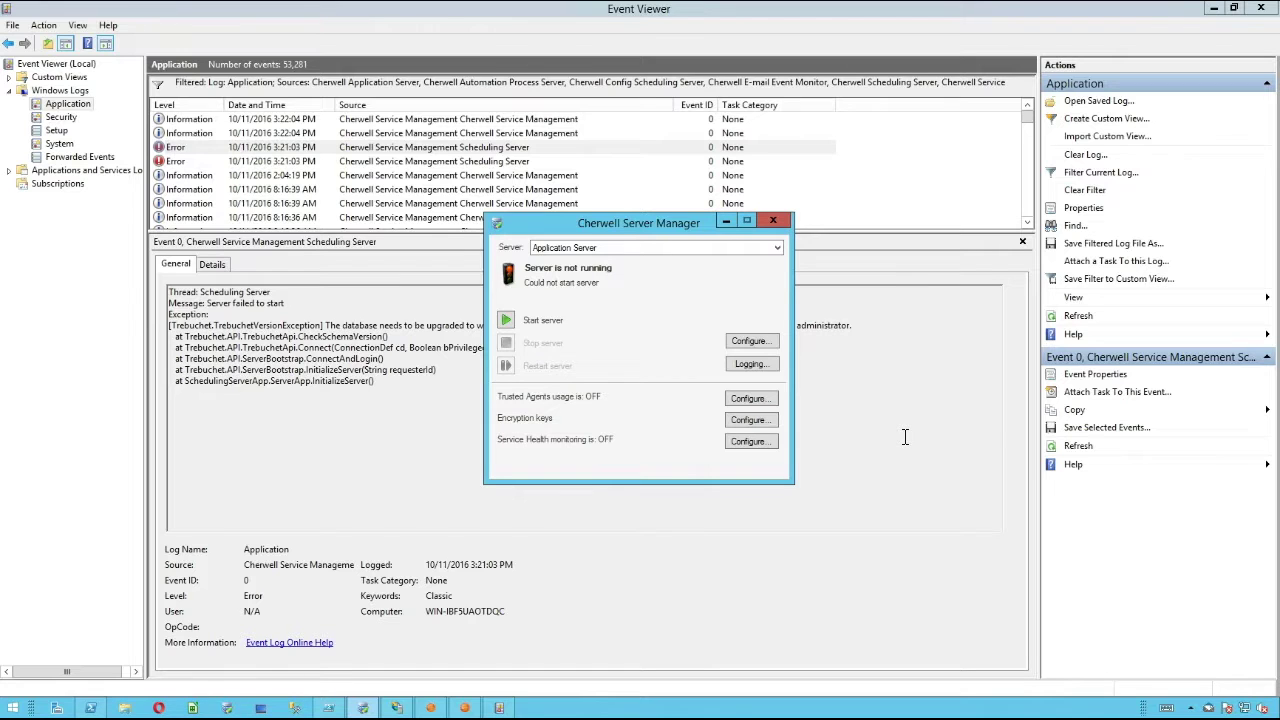
Step: Minimize Event Viewer and open Logging Options for the Application Server, leaving its configuration unchanged
{"action": "left_click", "coordinate": [1214, 9]}
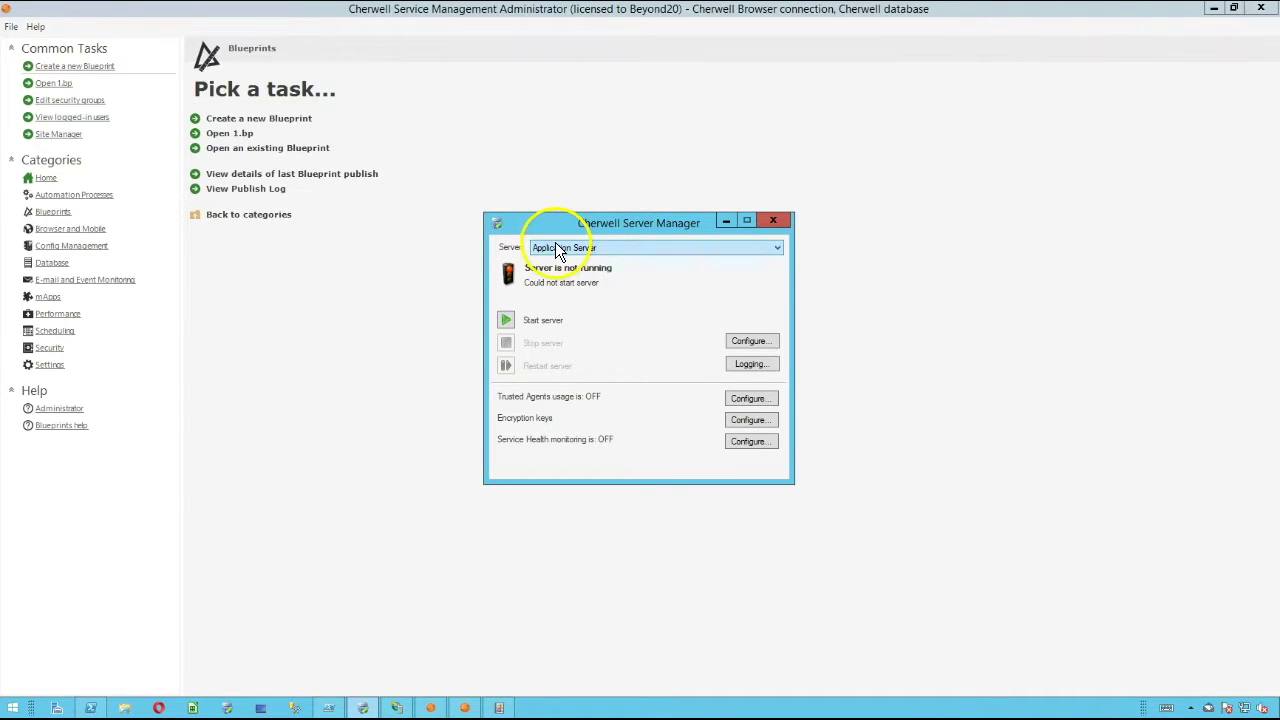
{"action": "left_click", "coordinate": [551, 248]}
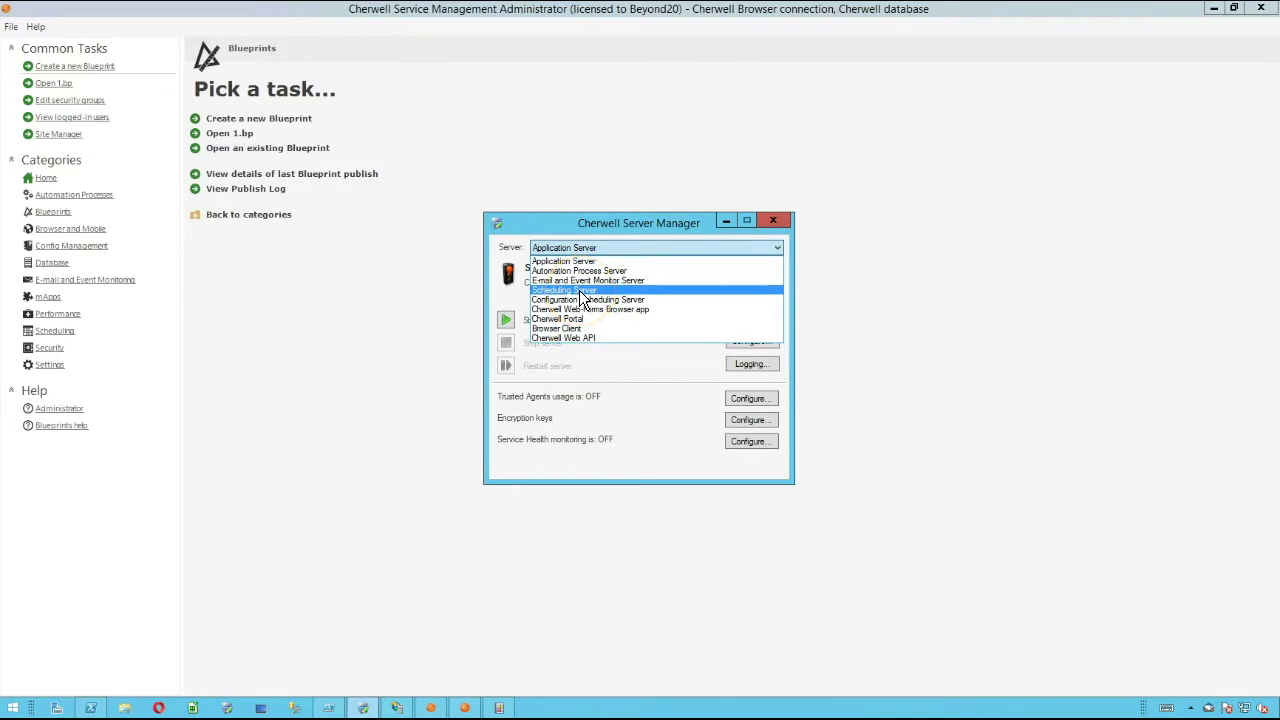
{"action": "left_click", "coordinate": [548, 261]}
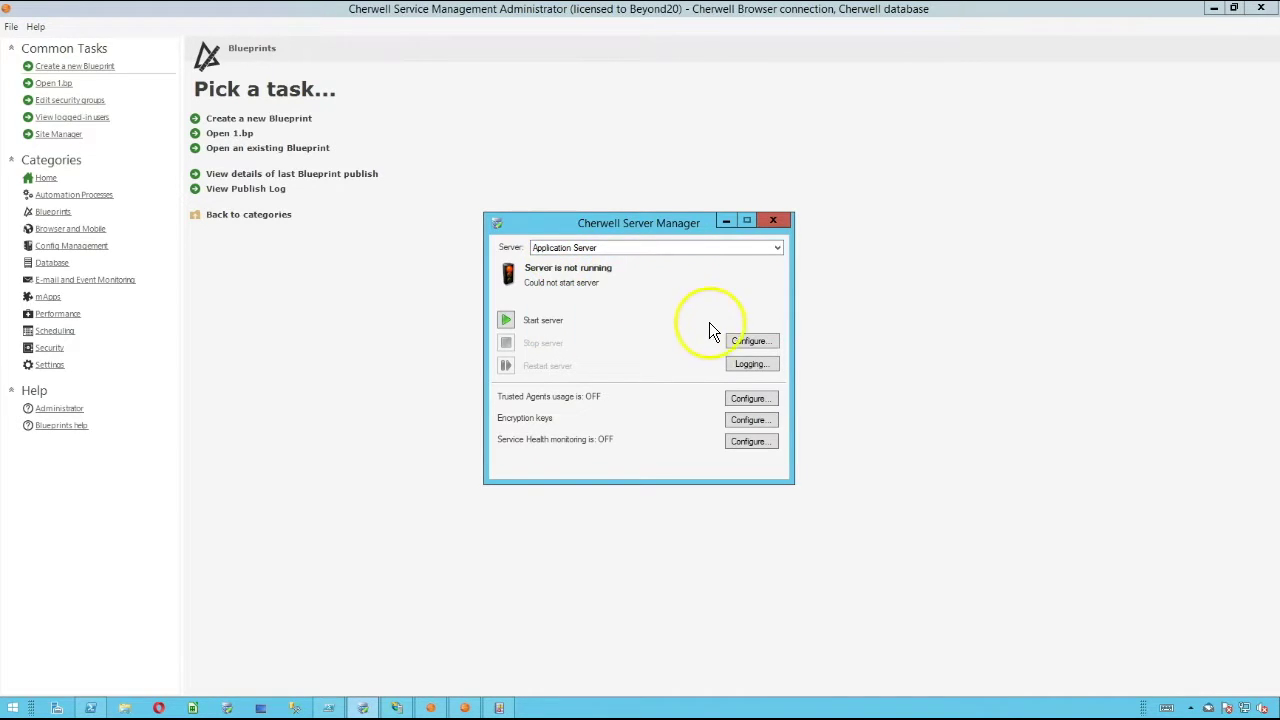
{"action": "left_click", "coordinate": [748, 342]}
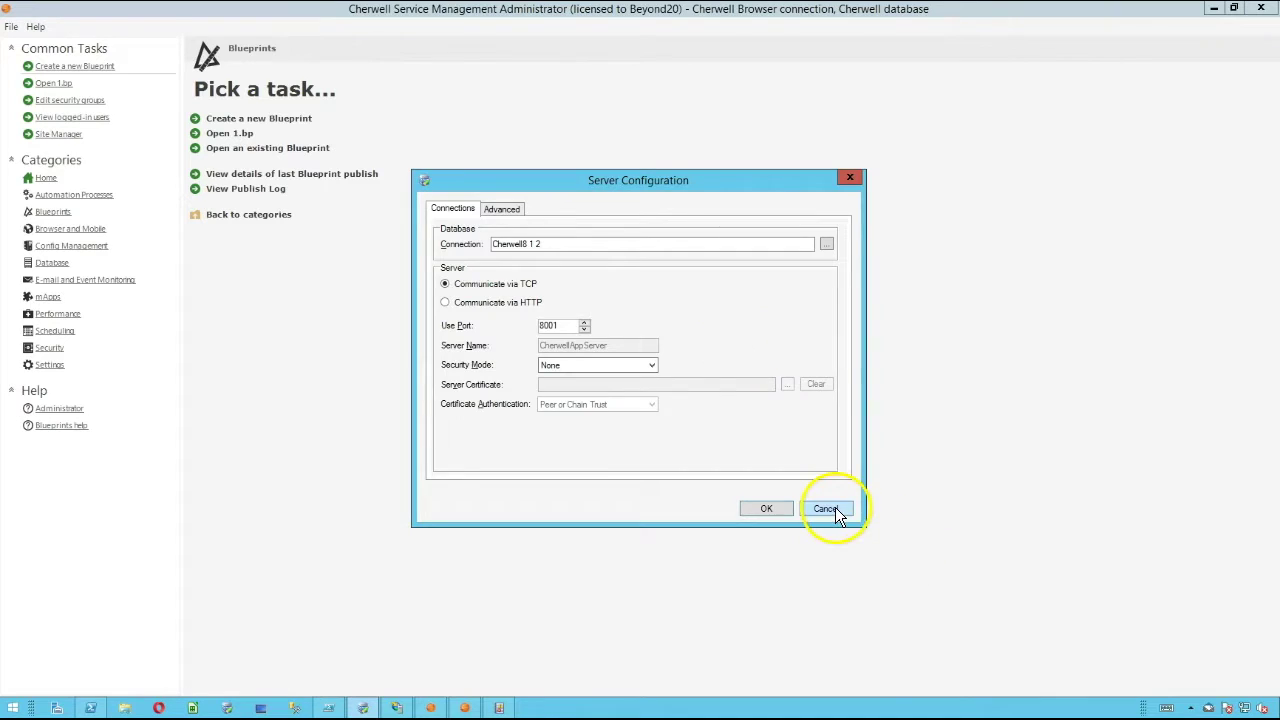
{"action": "left_click", "coordinate": [836, 512]}
{"action": "left_click", "coordinate": [767, 362]}
Step: Keep event-log logging at Warning and above and enable file logging at Warning and above
{"action": "left_click", "coordinate": [625, 268]}
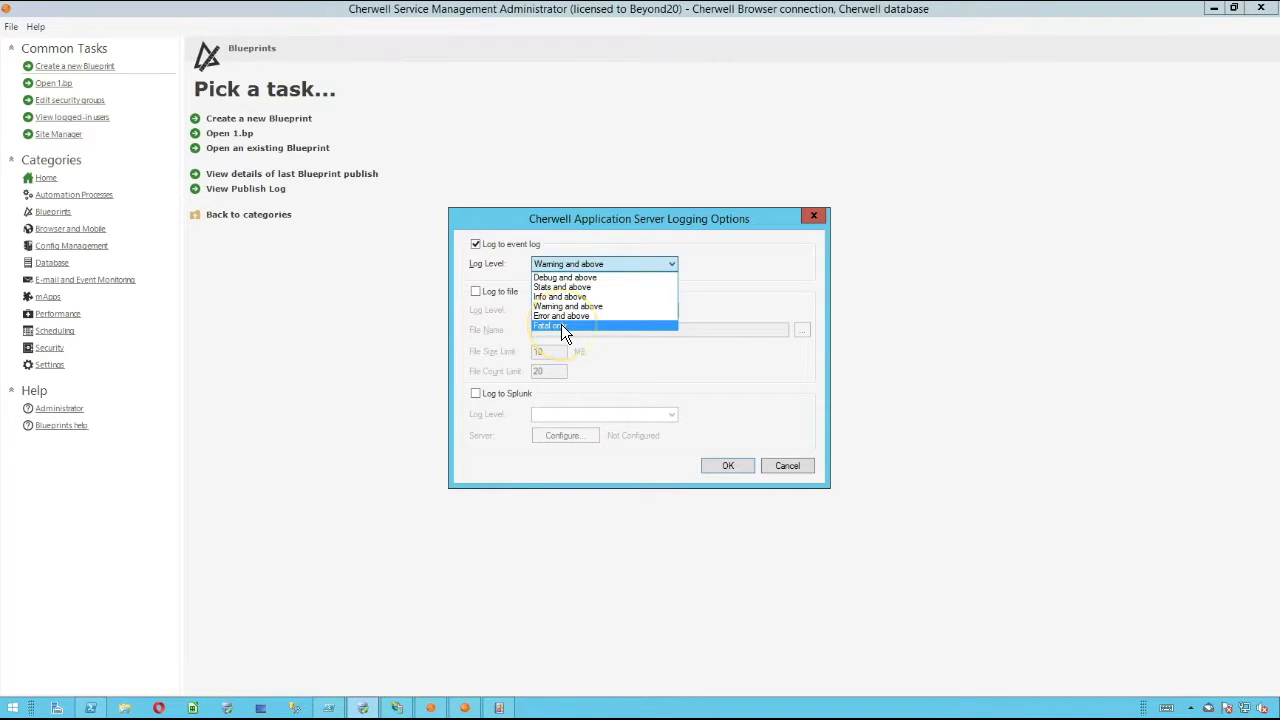
{"action": "left_click", "coordinate": [565, 265]}
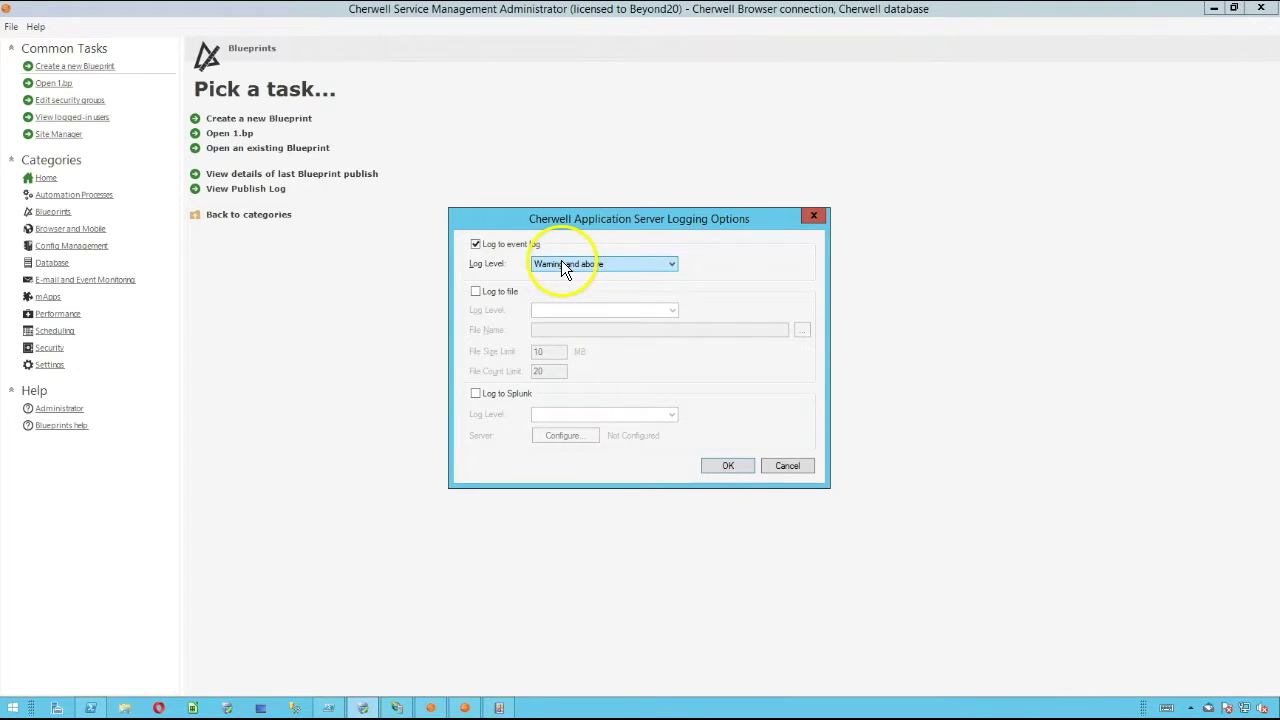
{"action": "left_click", "coordinate": [495, 292]}
{"action": "left_click", "coordinate": [560, 312]}
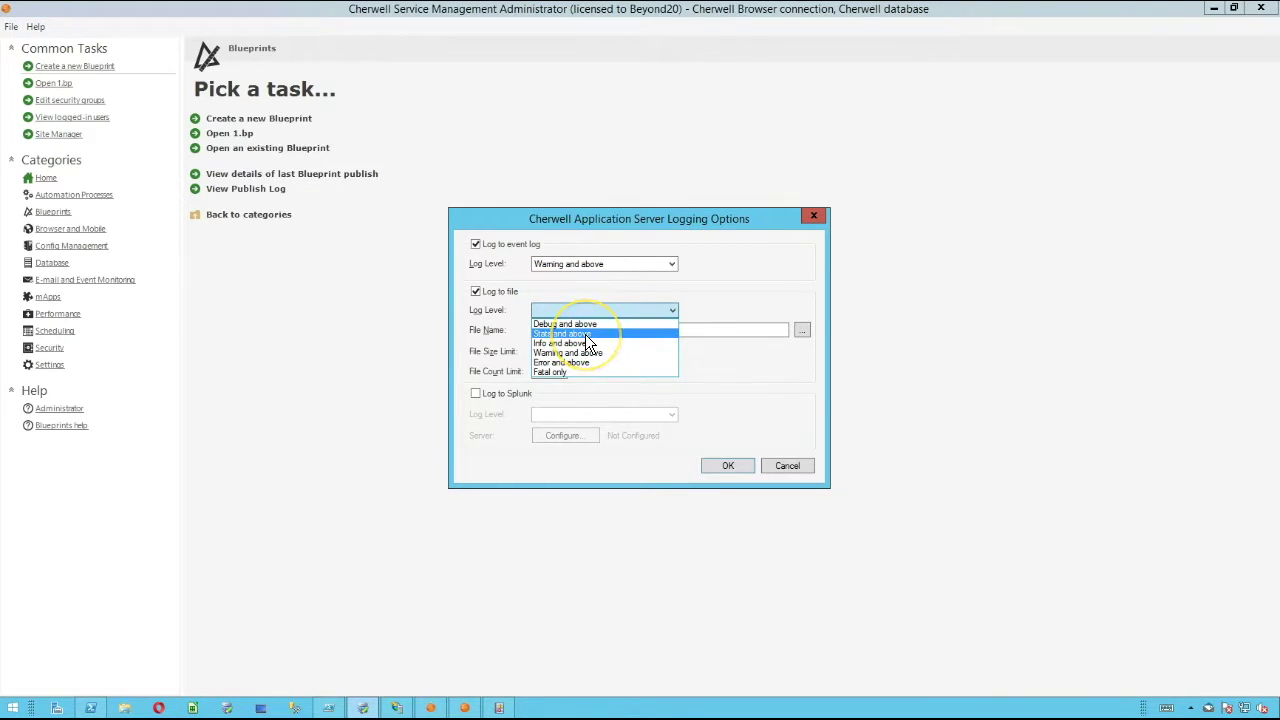
{"action": "left_click", "coordinate": [580, 263]}
{"action": "left_click", "coordinate": [580, 263]}
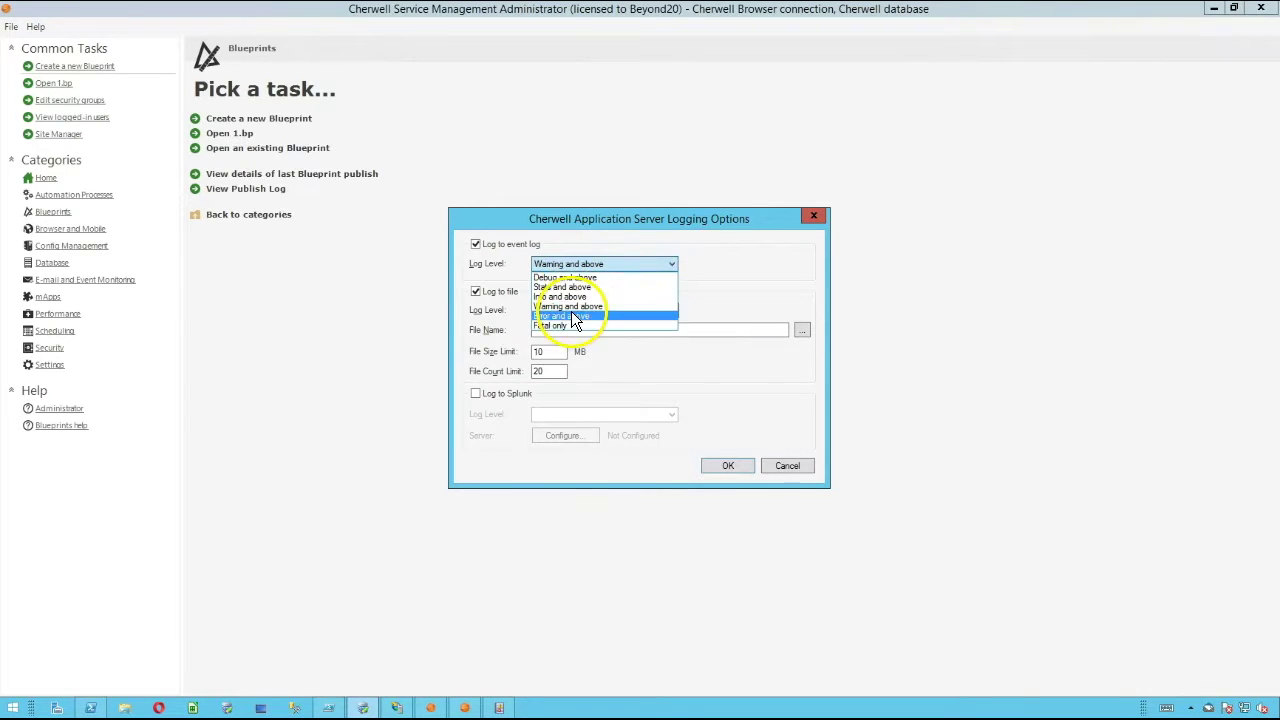
{"action": "left_click", "coordinate": [700, 296]}
{"action": "left_click", "coordinate": [665, 312]}
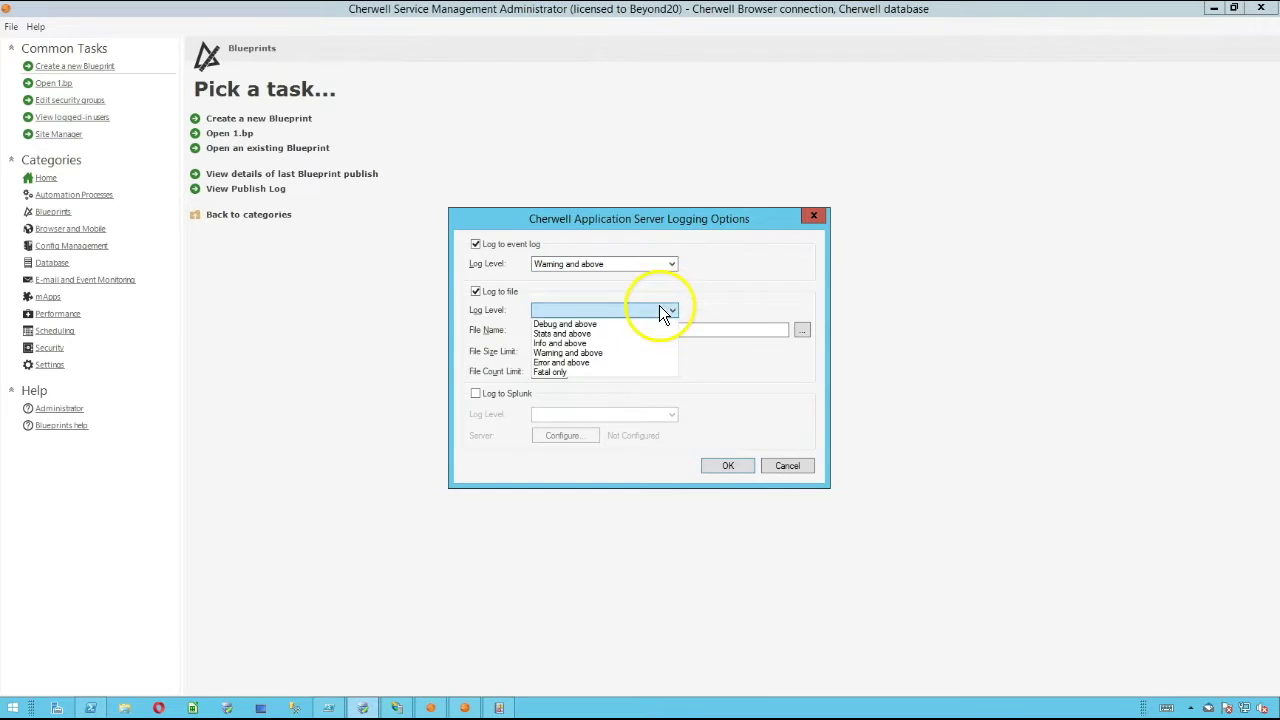
{"action": "left_click", "coordinate": [547, 344]}
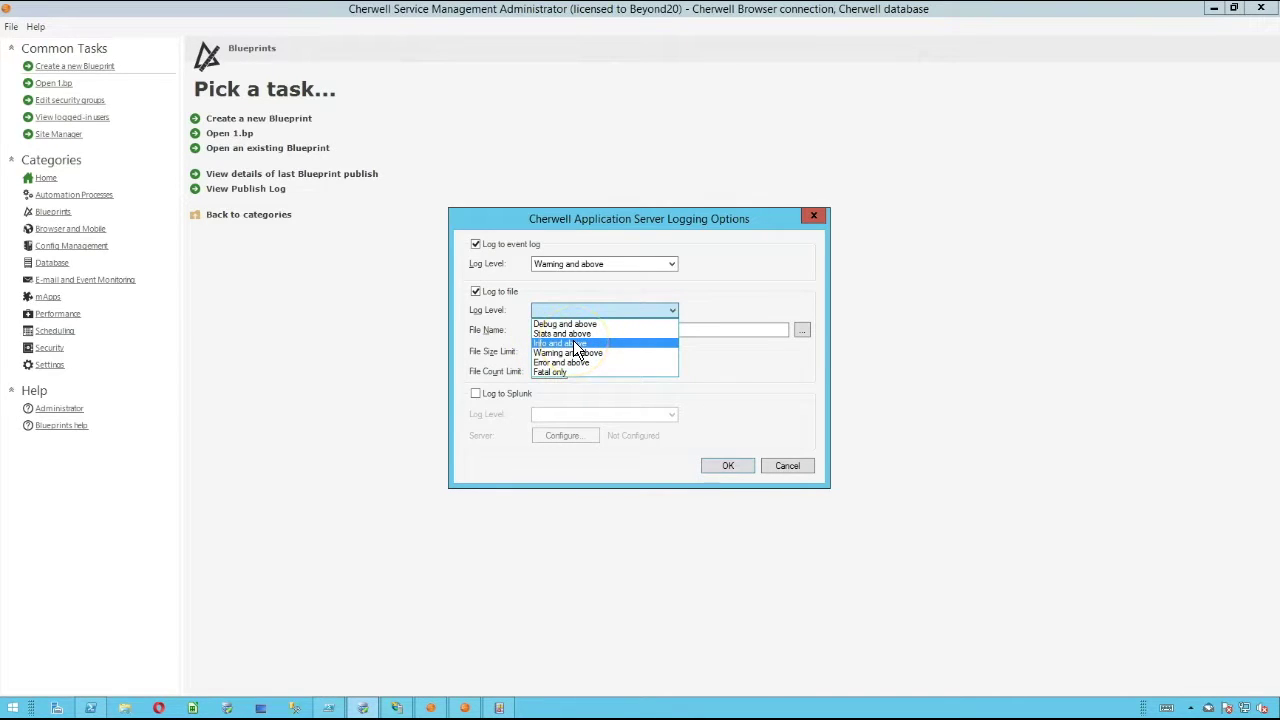
{"action": "left_click_drag", "start_coordinate": [580, 352], "coordinate": [550, 353]}
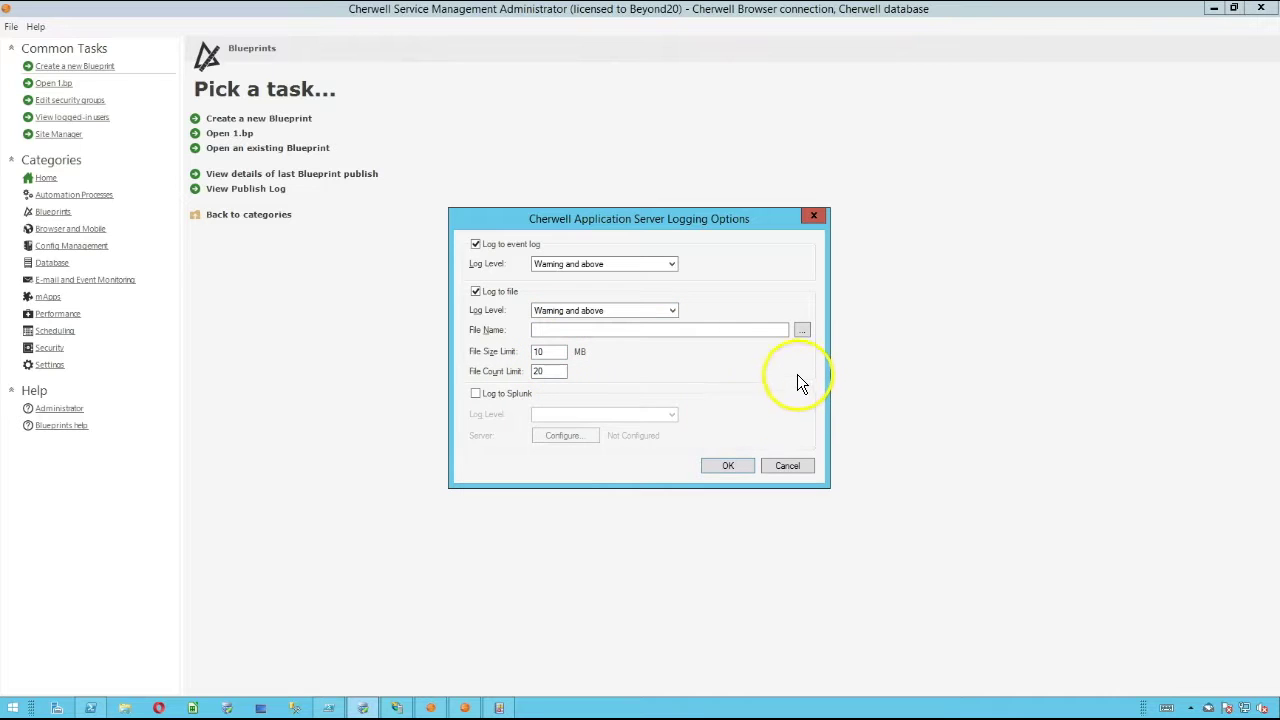
Step: Choose the Desktop as the log file location and name the file 'log'
{"action": "left_click", "coordinate": [803, 331]}
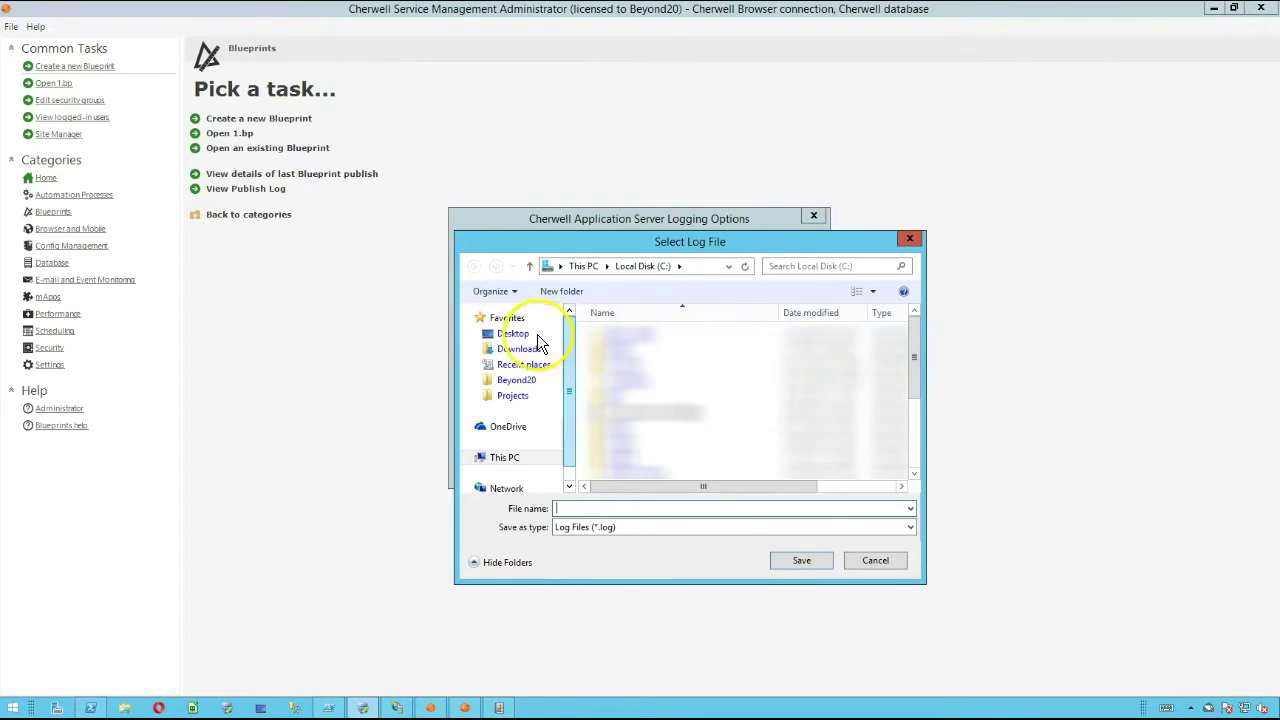
{"action": "left_click", "coordinate": [603, 508]}
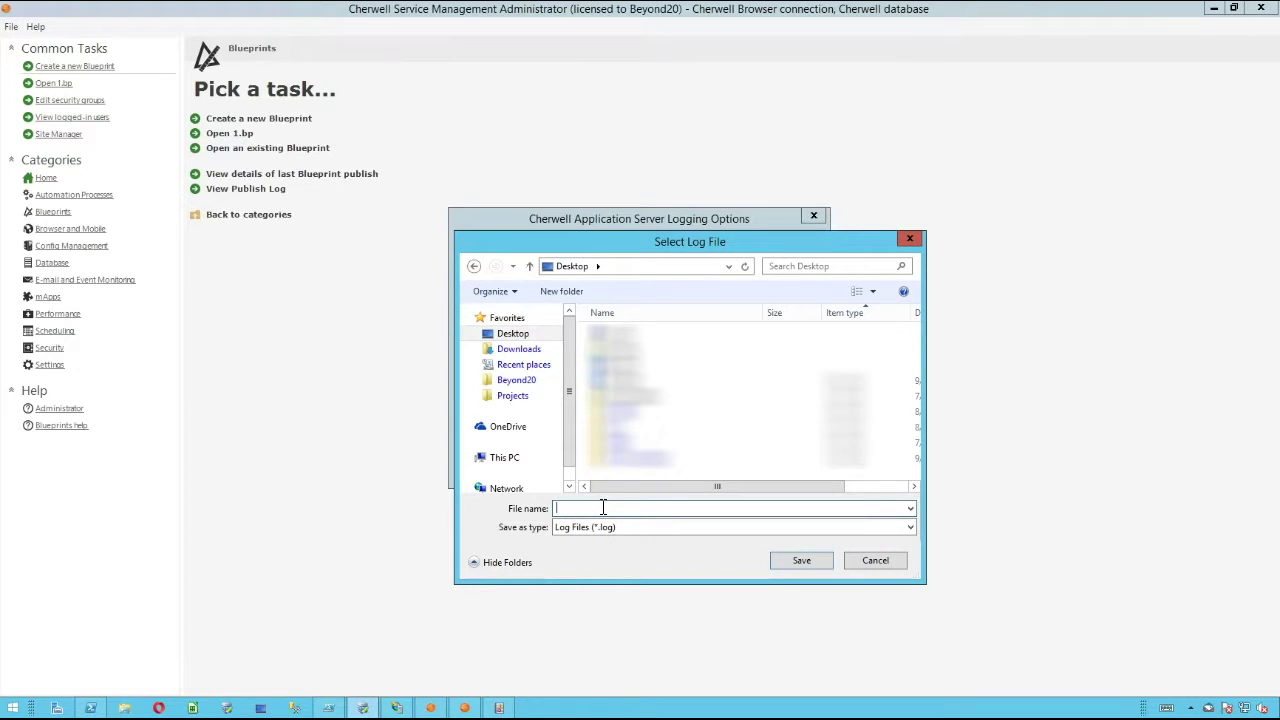
{"action": "left_click_drag", "start_coordinate": [650, 252], "coordinate": [860, 171]}
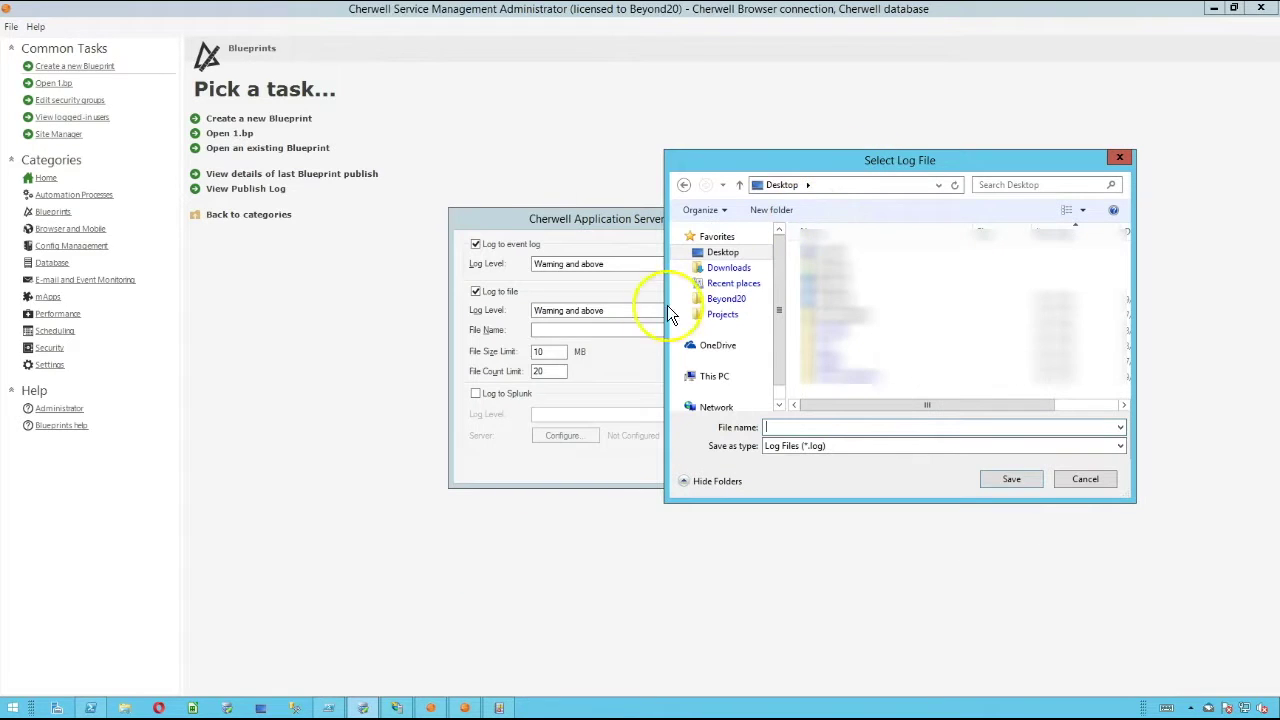
{"action": "left_click", "coordinate": [545, 372]}
{"action": "type", "text": "20"}
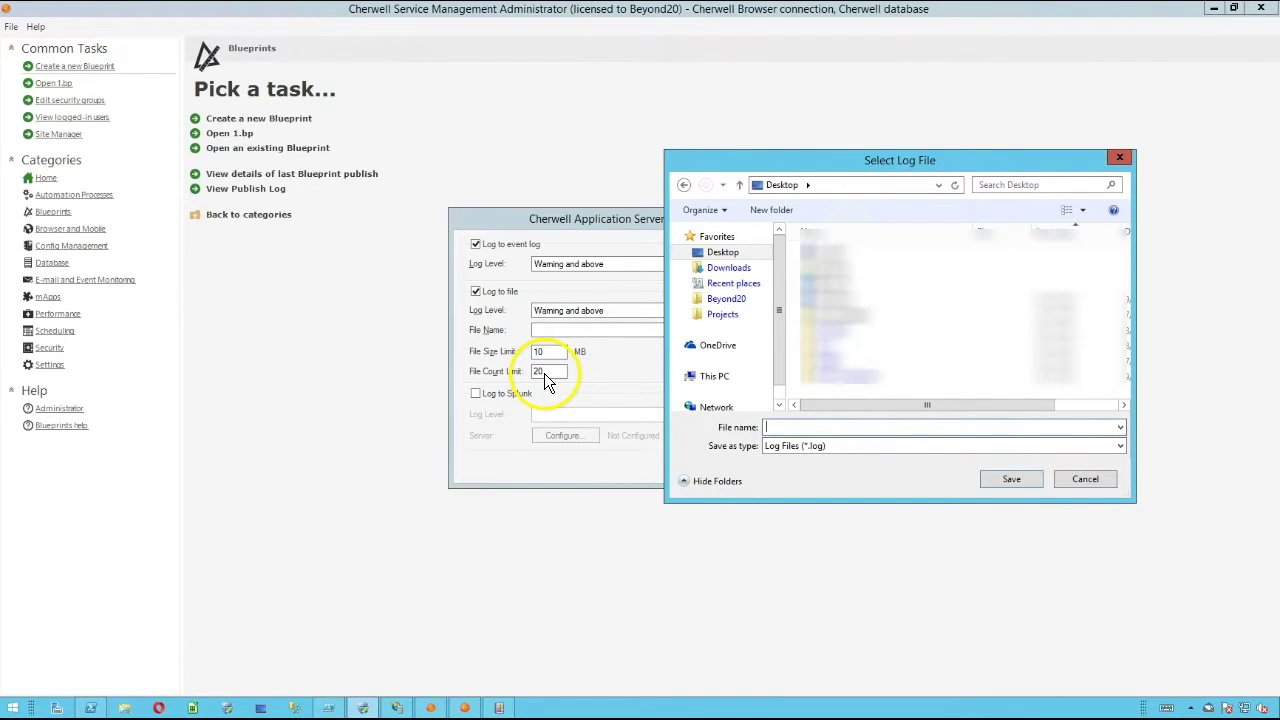
{"action": "type", "text": "log"}
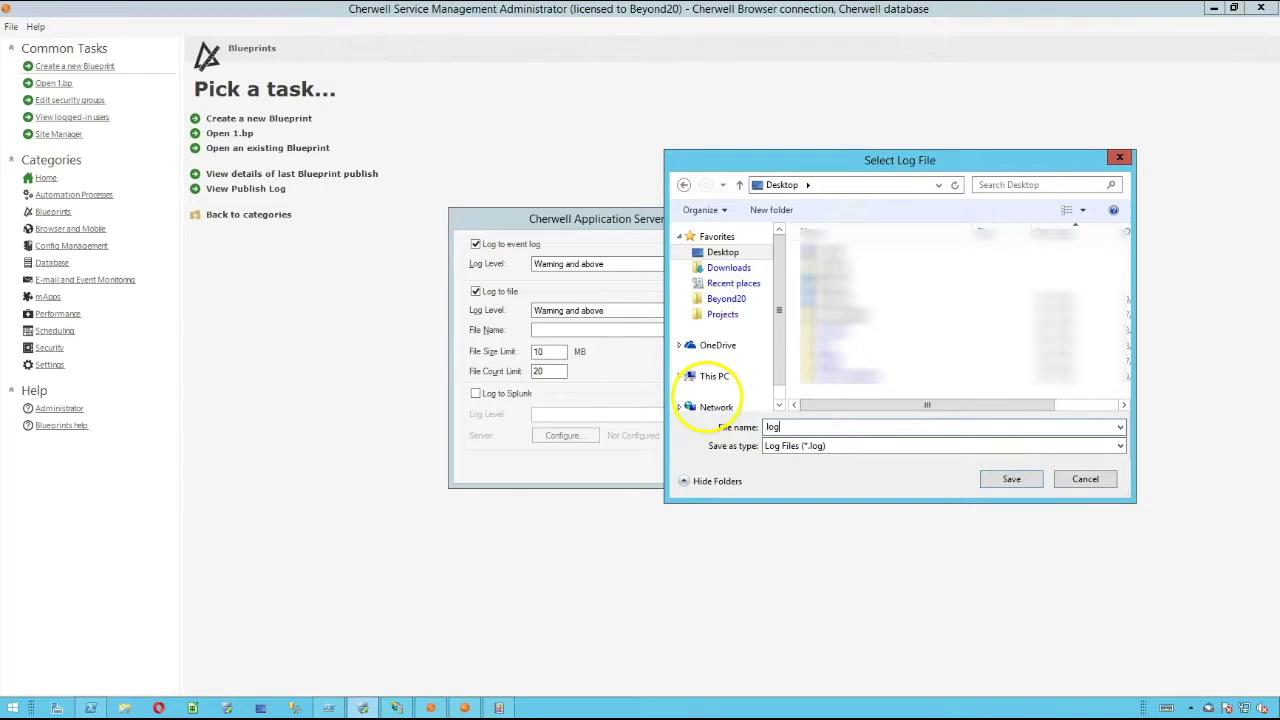
Step: Save the log file as log.log and review the path and 10 MB size limit
{"action": "left_click", "coordinate": [1012, 479]}
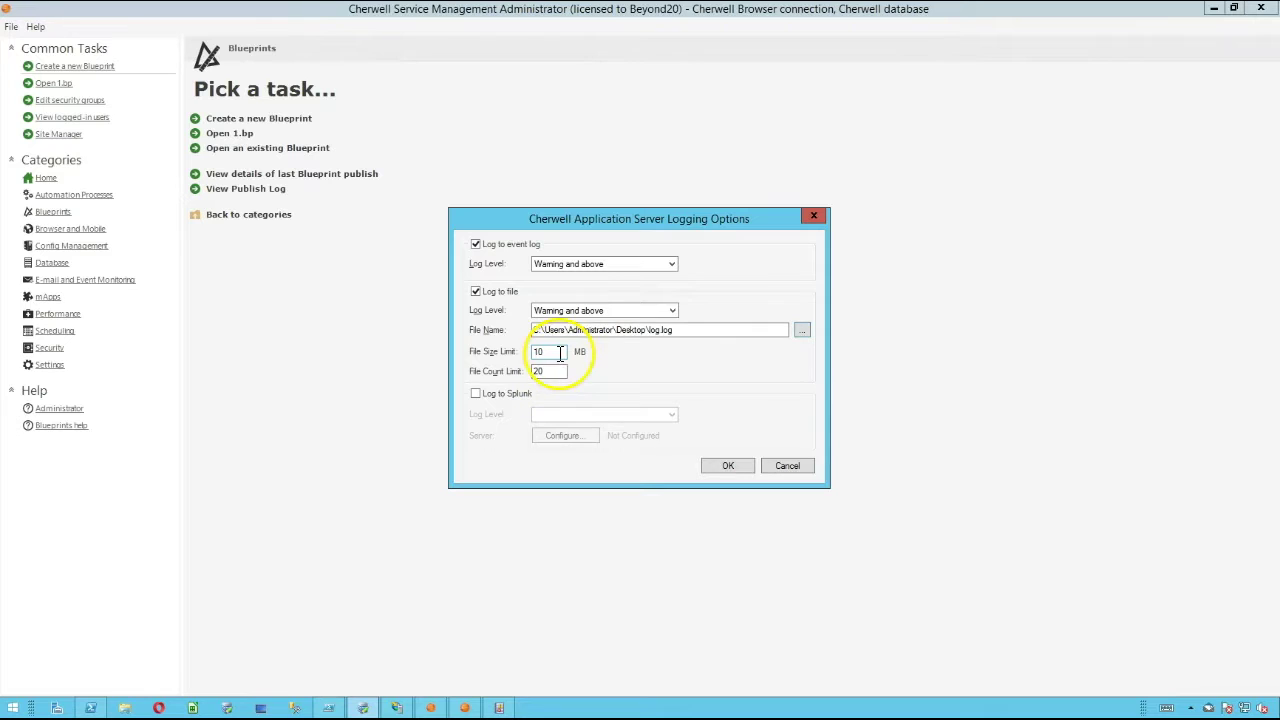
{"action": "left_click_drag", "start_coordinate": [545, 352], "coordinate": [519, 352]}
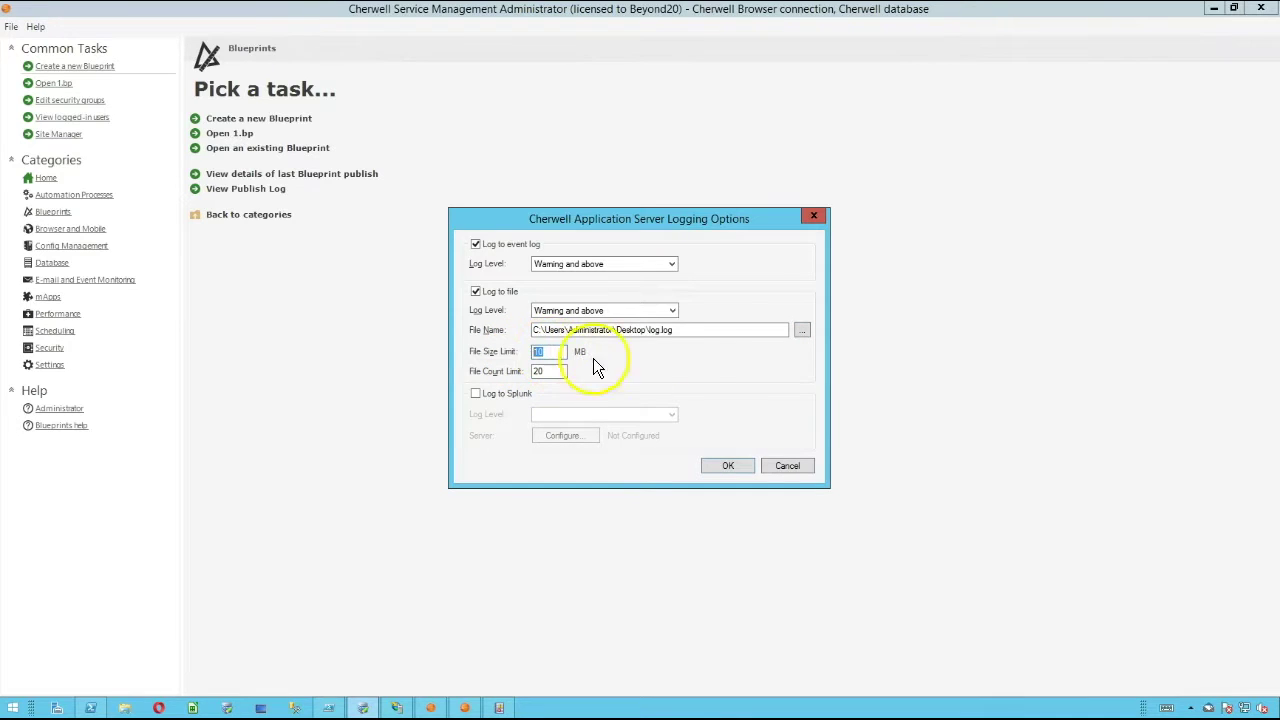
{"action": "left_click_drag", "start_coordinate": [697, 331], "coordinate": [652, 332]}
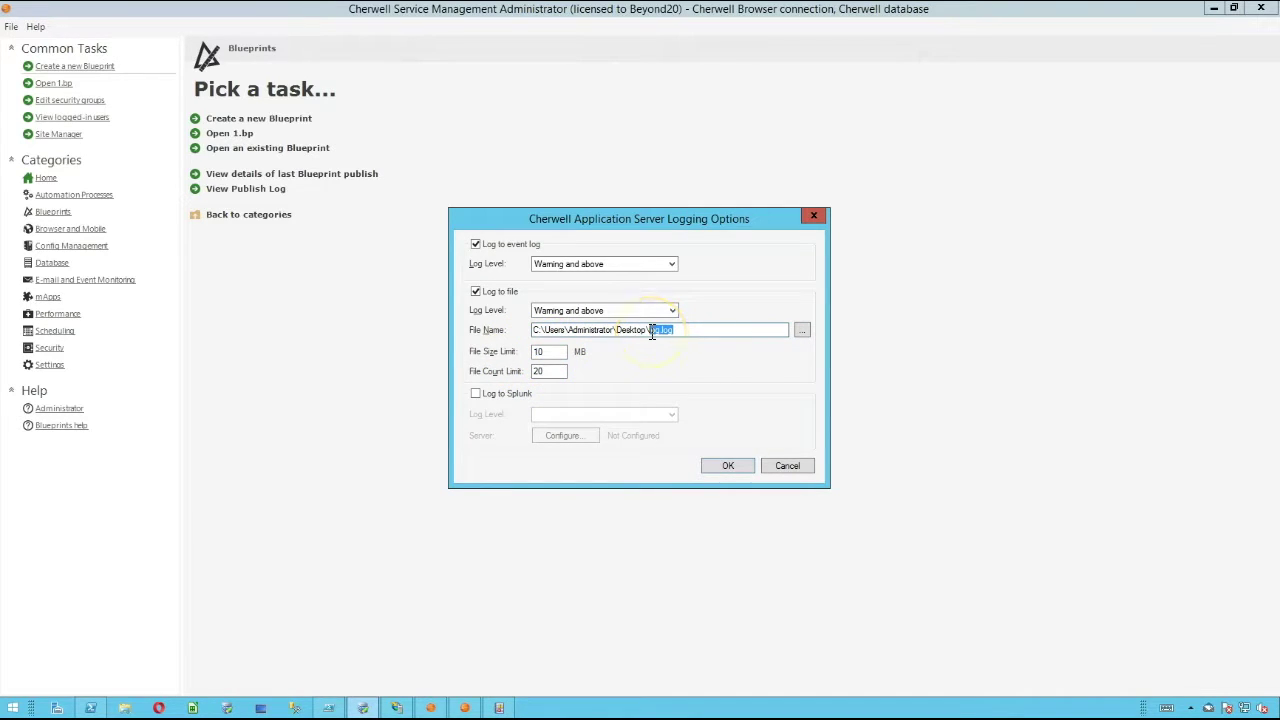
{"action": "left_click", "coordinate": [673, 330]}
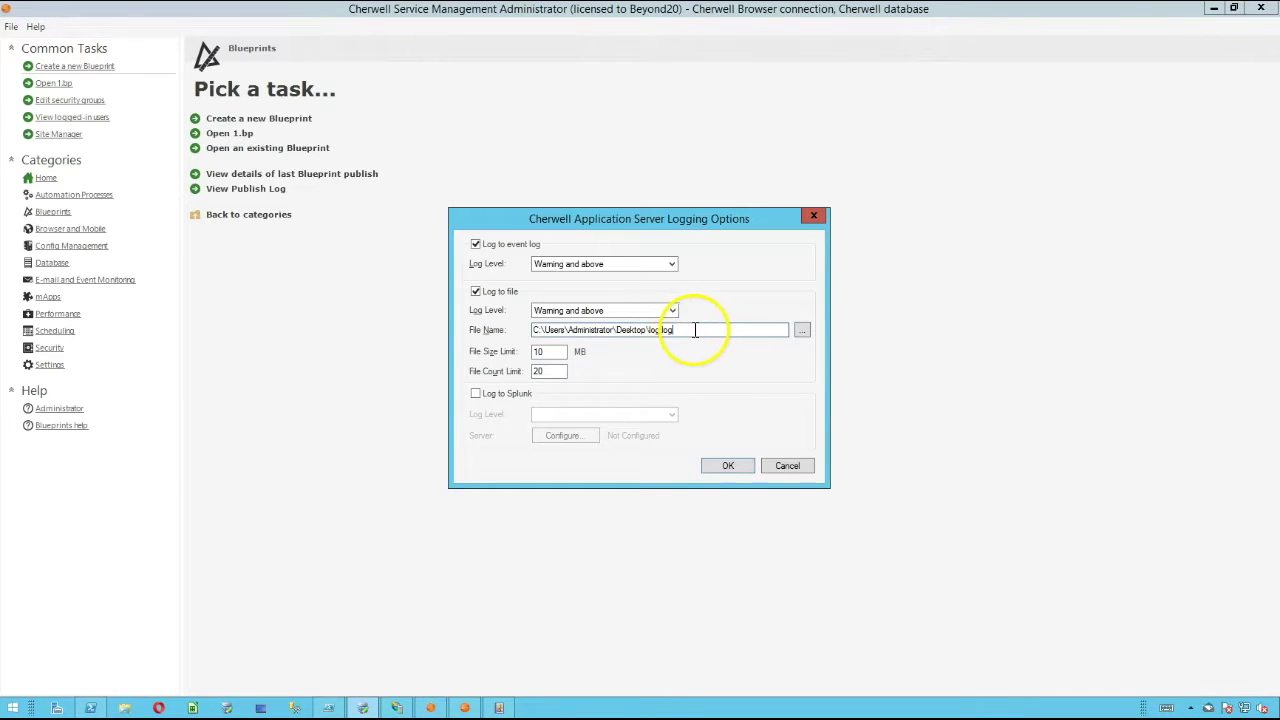
{"action": "left_click_drag", "start_coordinate": [673, 330], "coordinate": [662, 330]}
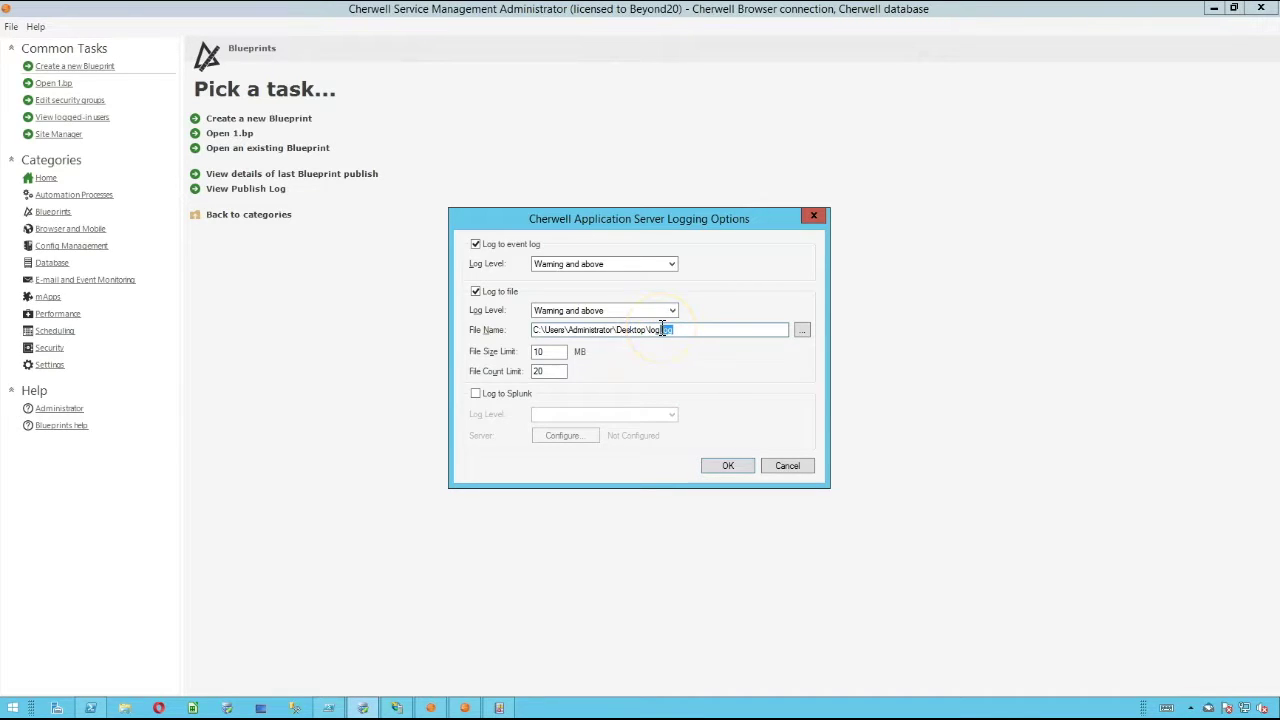
{"action": "left_click_drag", "start_coordinate": [694, 330], "coordinate": [651, 330]}
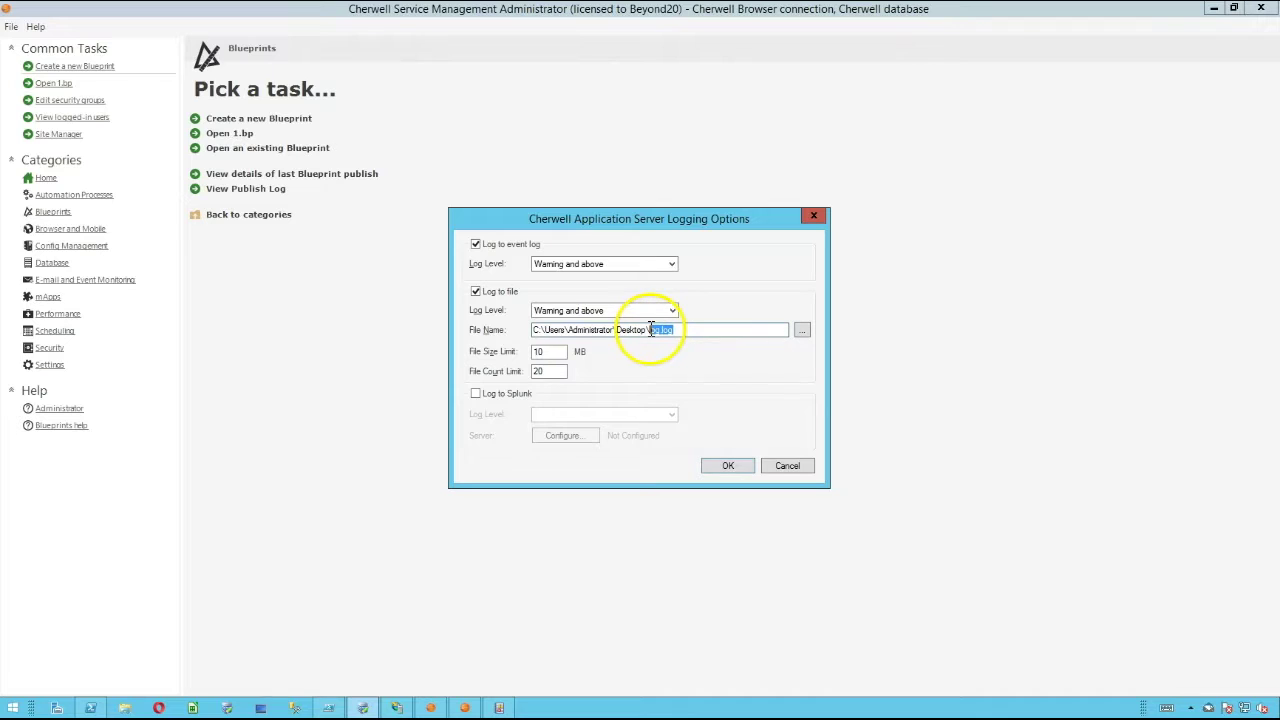
{"action": "left_click", "coordinate": [540, 351]}
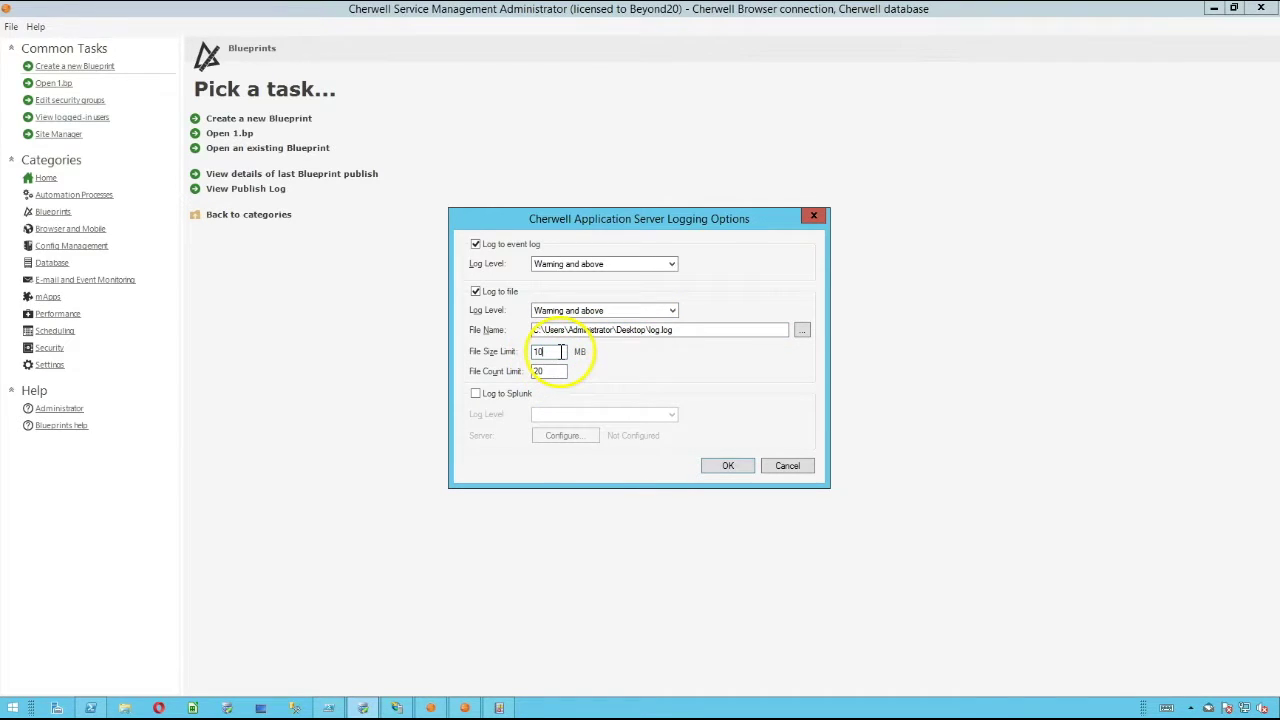
{"action": "double_click", "coordinate": [539, 351]}
Step: Check the 20-file count limit and the log.log path, then move the dialog aside
{"action": "left_click_drag", "start_coordinate": [674, 330], "coordinate": [651, 331]}
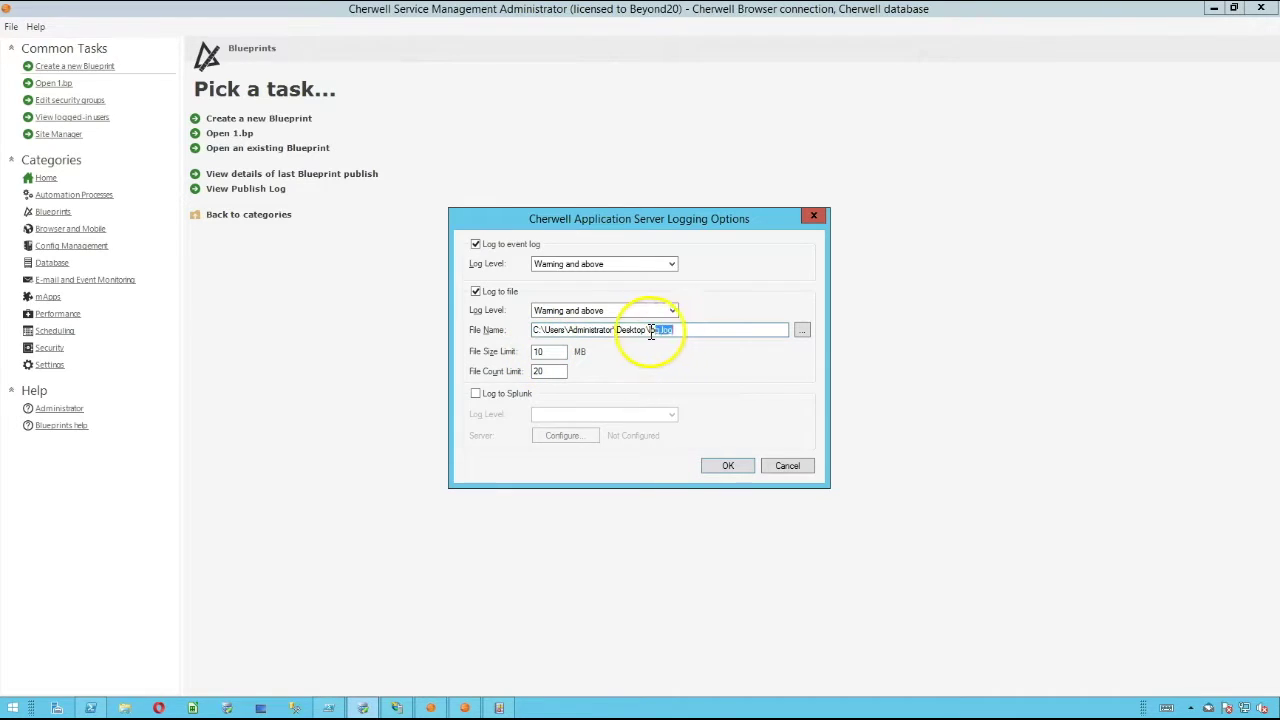
{"action": "left_click", "coordinate": [557, 371]}
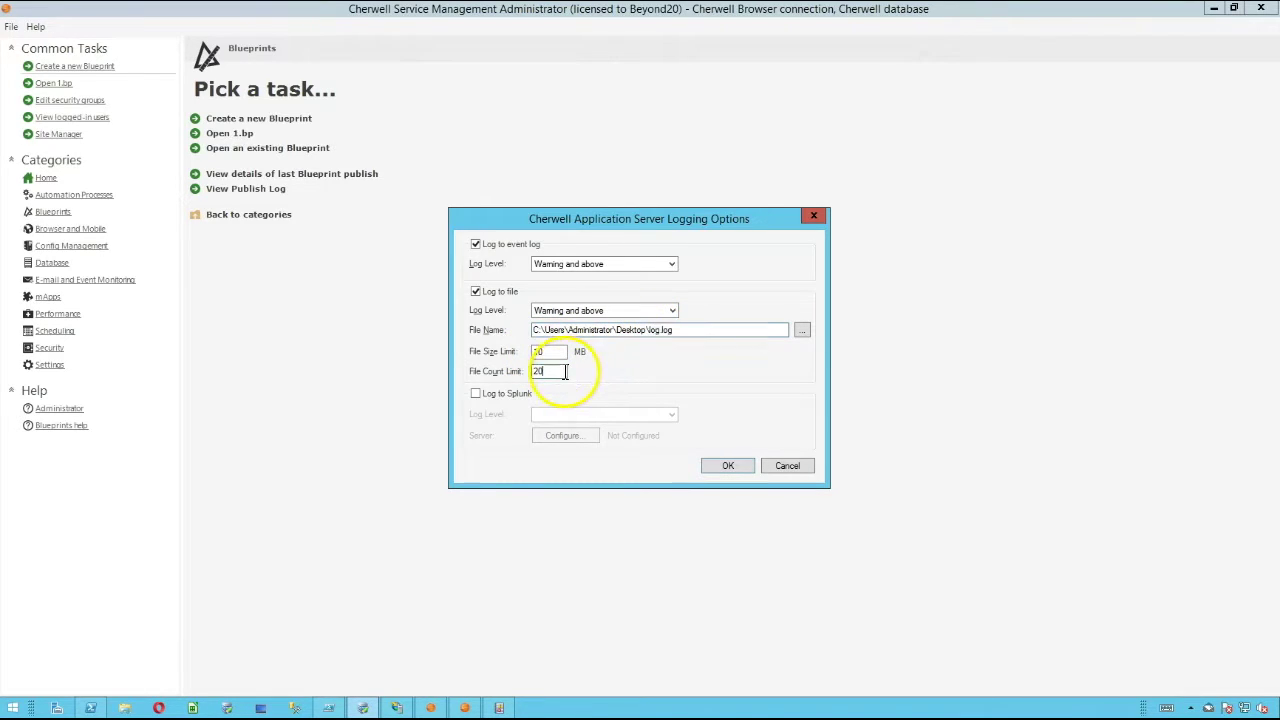
{"action": "left_click_drag", "start_coordinate": [557, 372], "coordinate": [512, 372]}
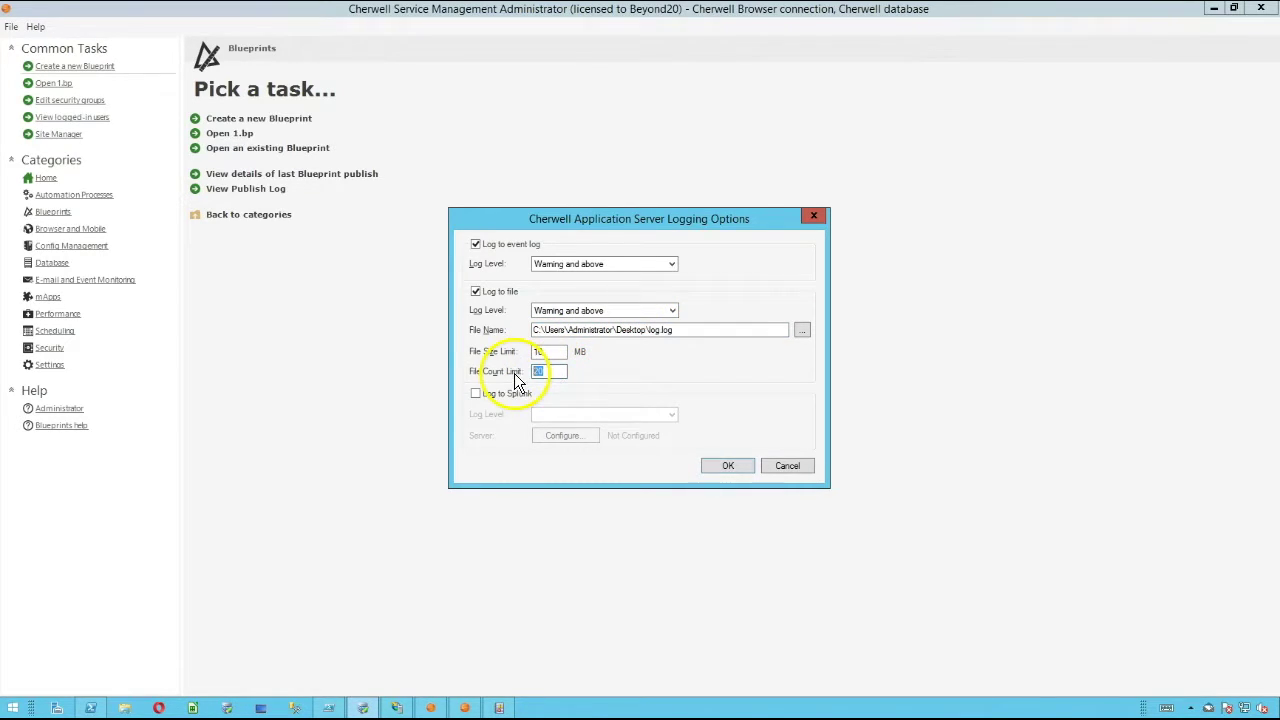
{"action": "left_click", "coordinate": [694, 331]}
{"action": "left_click_drag", "start_coordinate": [557, 371], "coordinate": [510, 388]}
{"action": "mouse_move", "coordinate": [525, 374]}
{"action": "left_mouse_down"}
{"action": "mouse_move", "coordinate": [545, 377]}
{"action": "mouse_move", "coordinate": [517, 377]}
{"action": "left_mouse_up"}
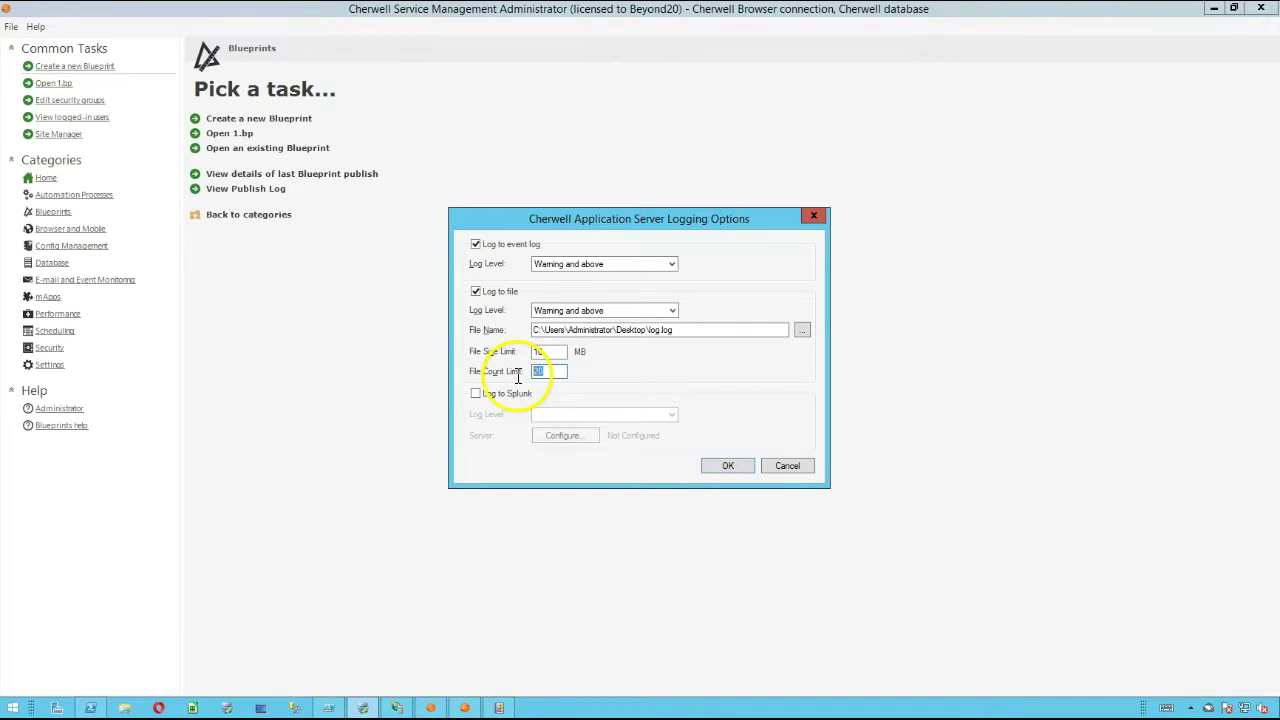
{"action": "left_click", "coordinate": [688, 331]}
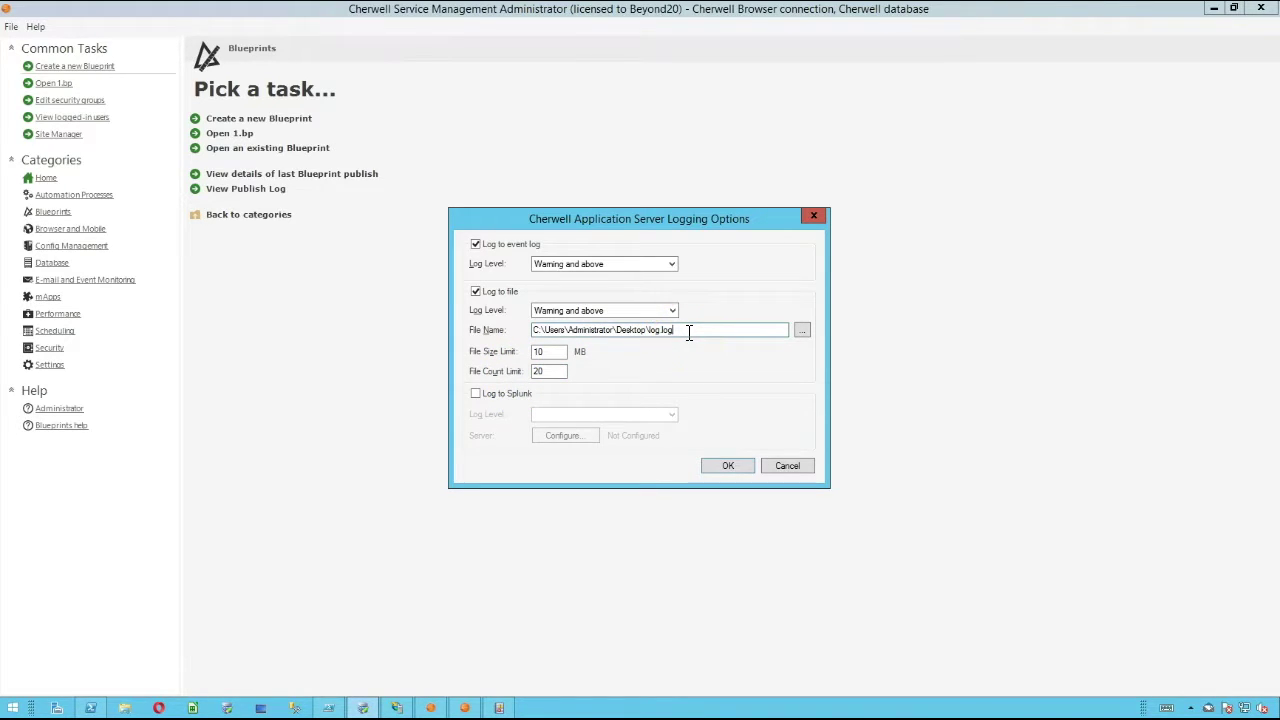
{"action": "left_click_drag", "start_coordinate": [688, 331], "coordinate": [650, 337]}
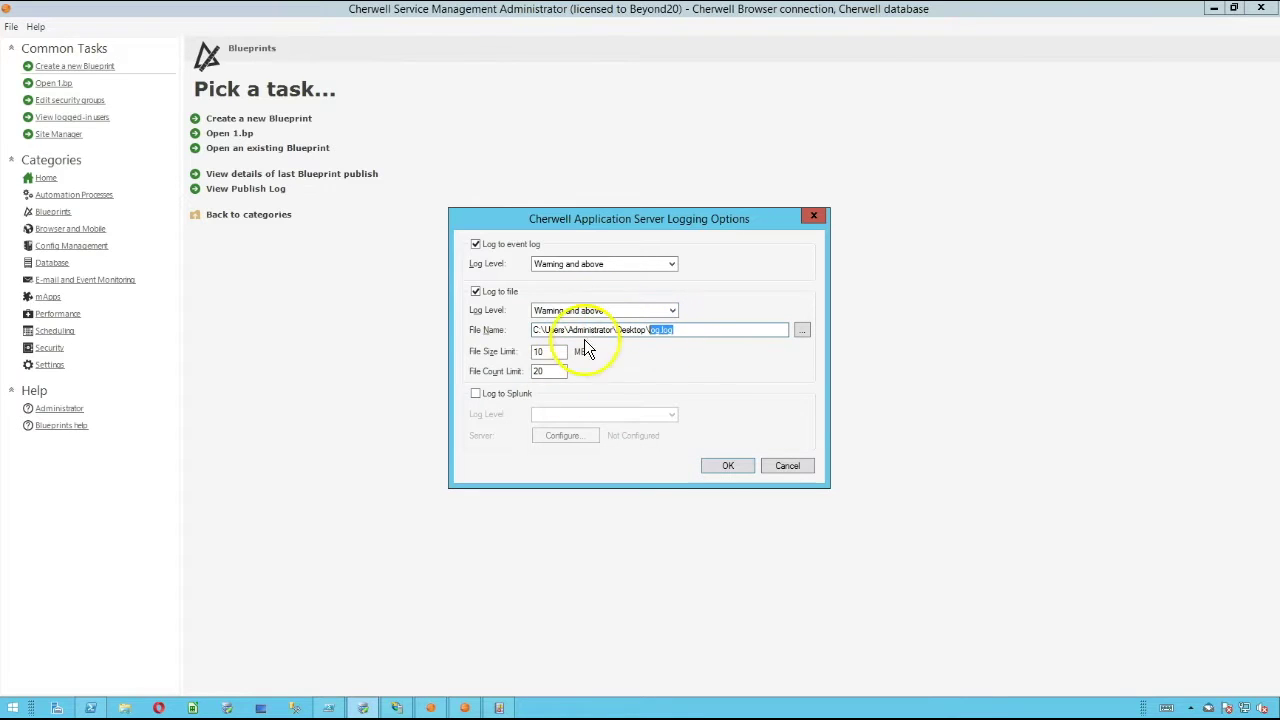
{"action": "left_click_drag", "start_coordinate": [543, 225], "coordinate": [852, 123]}
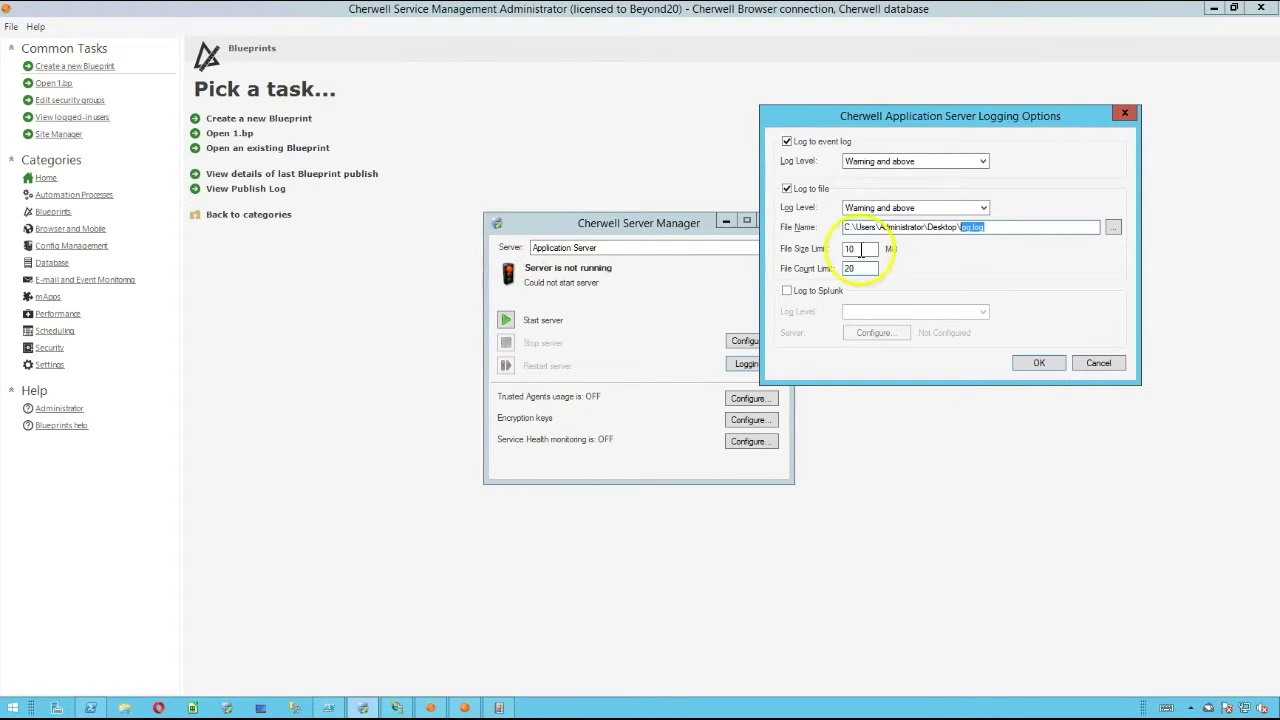
Step: Rename the log file to Application.log and confirm the Logging Options with OK
{"action": "left_click", "coordinate": [962, 226]}
{"action": "type", "text": "Application"}
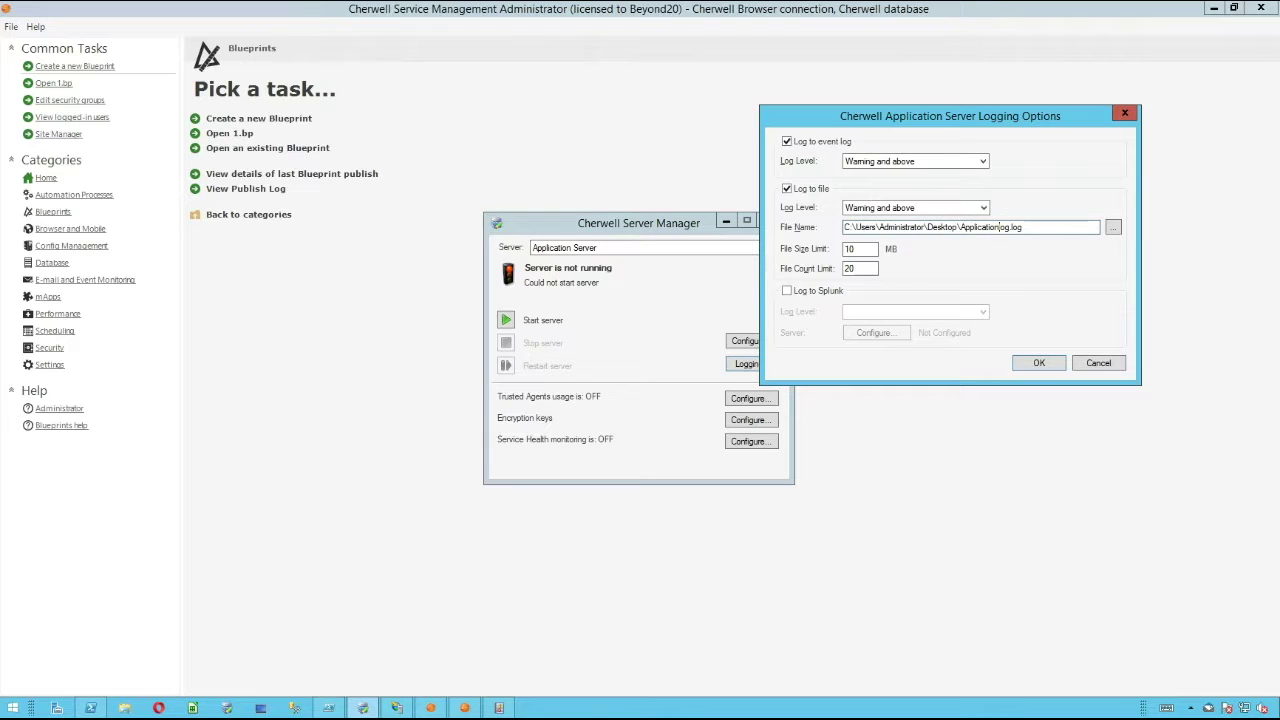
{"action": "key", "text": "Delete"}
{"action": "key", "text": "Delete"}
{"action": "key", "text": "Delete"}
{"action": "key", "text": "Delete"}
{"action": "type", "text": "."}
{"action": "left_click", "coordinate": [1036, 364]}
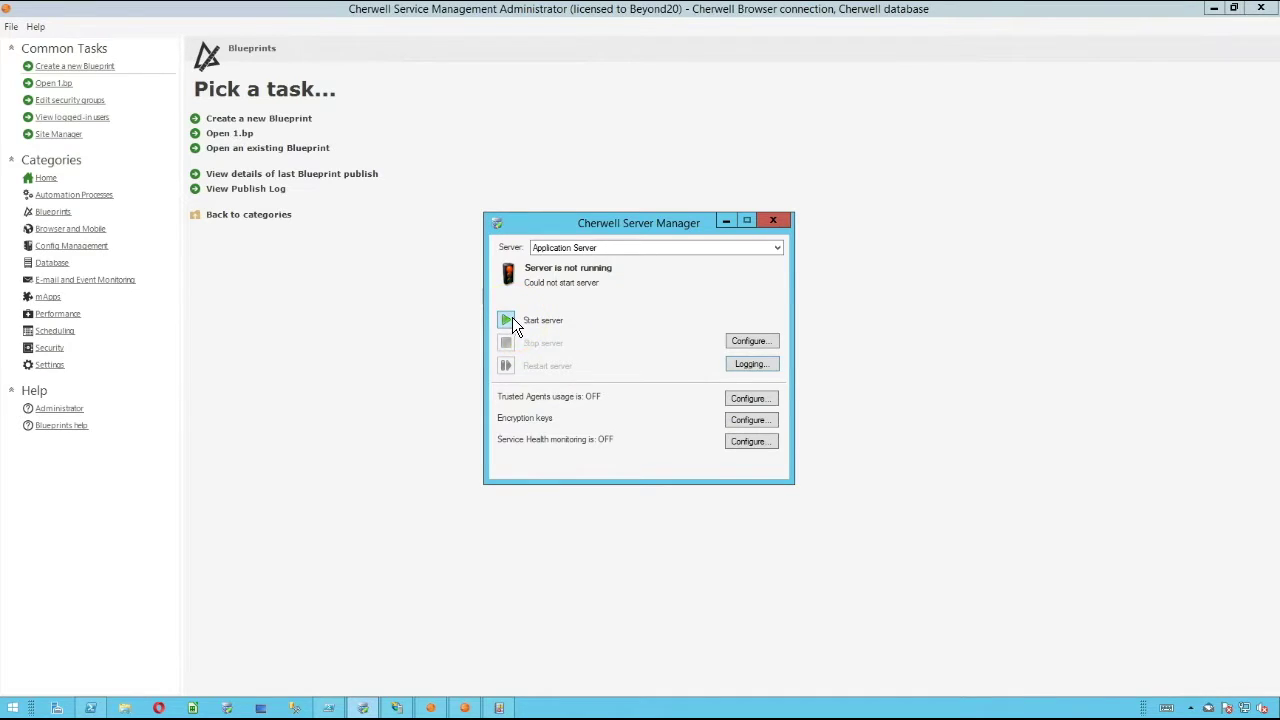
Step: Start the Application Server without changing its configuration, declining the database upgrade
{"action": "left_click", "coordinate": [742, 341]}
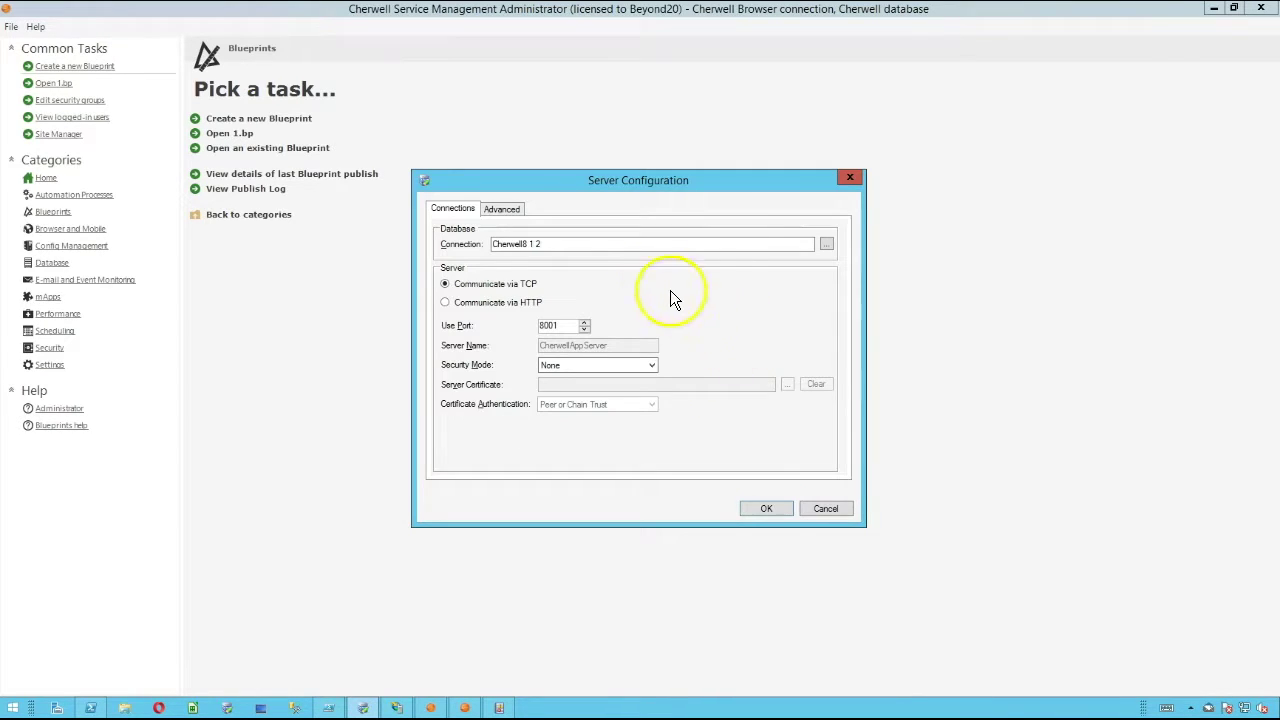
{"action": "left_click", "coordinate": [840, 516]}
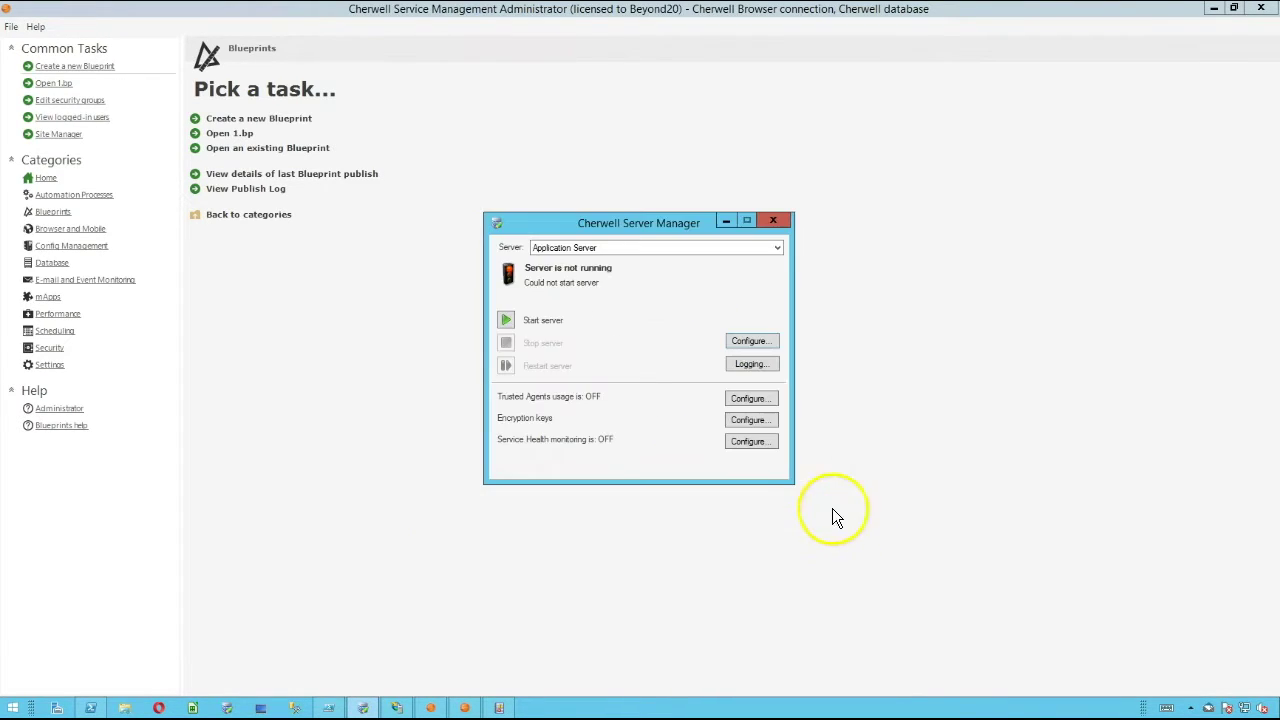
{"action": "left_click", "coordinate": [500, 318]}
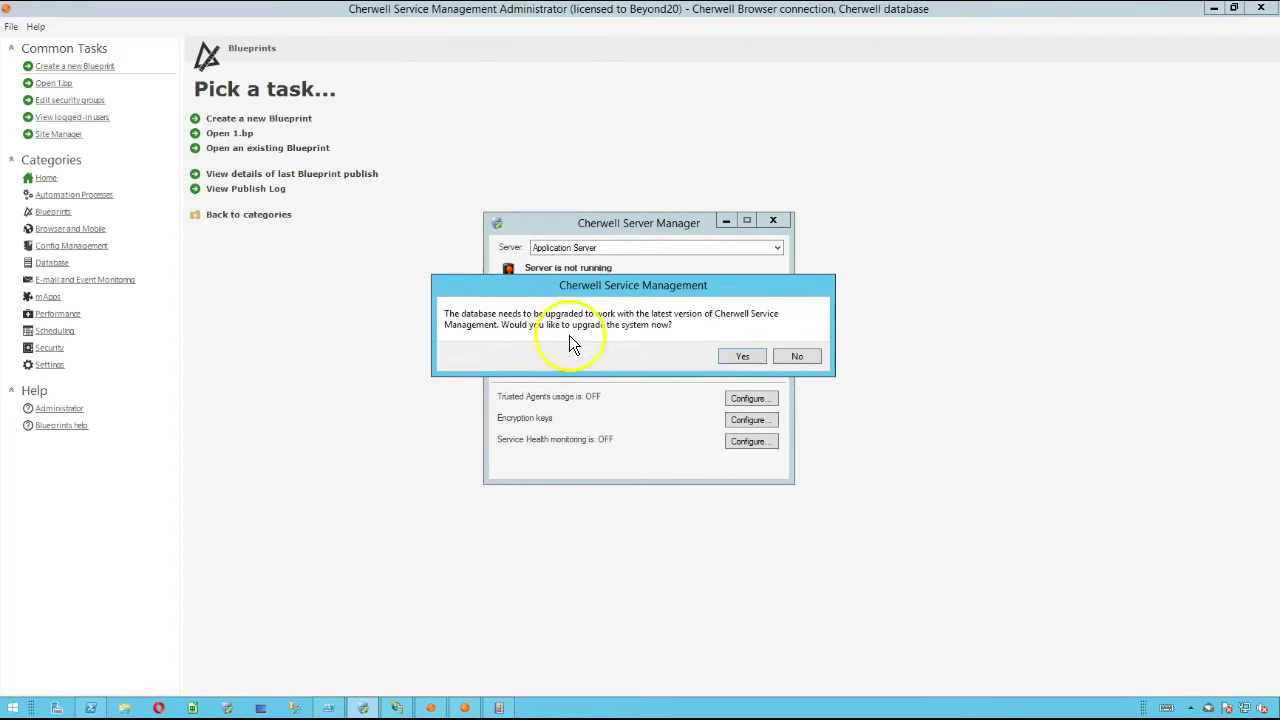
{"action": "left_click", "coordinate": [790, 355]}
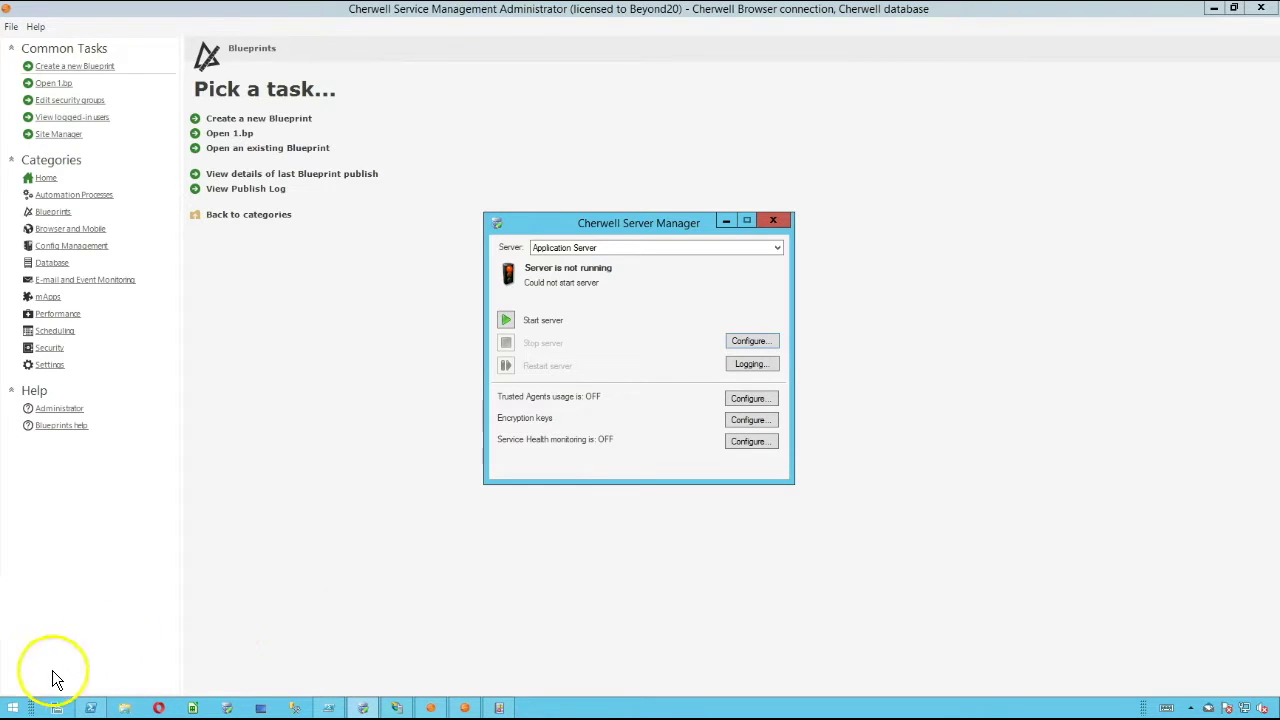
Step: Search Start for 'event', return to the desktop, and open the Win+X system tools menu
{"action": "left_click", "coordinate": [13, 709]}
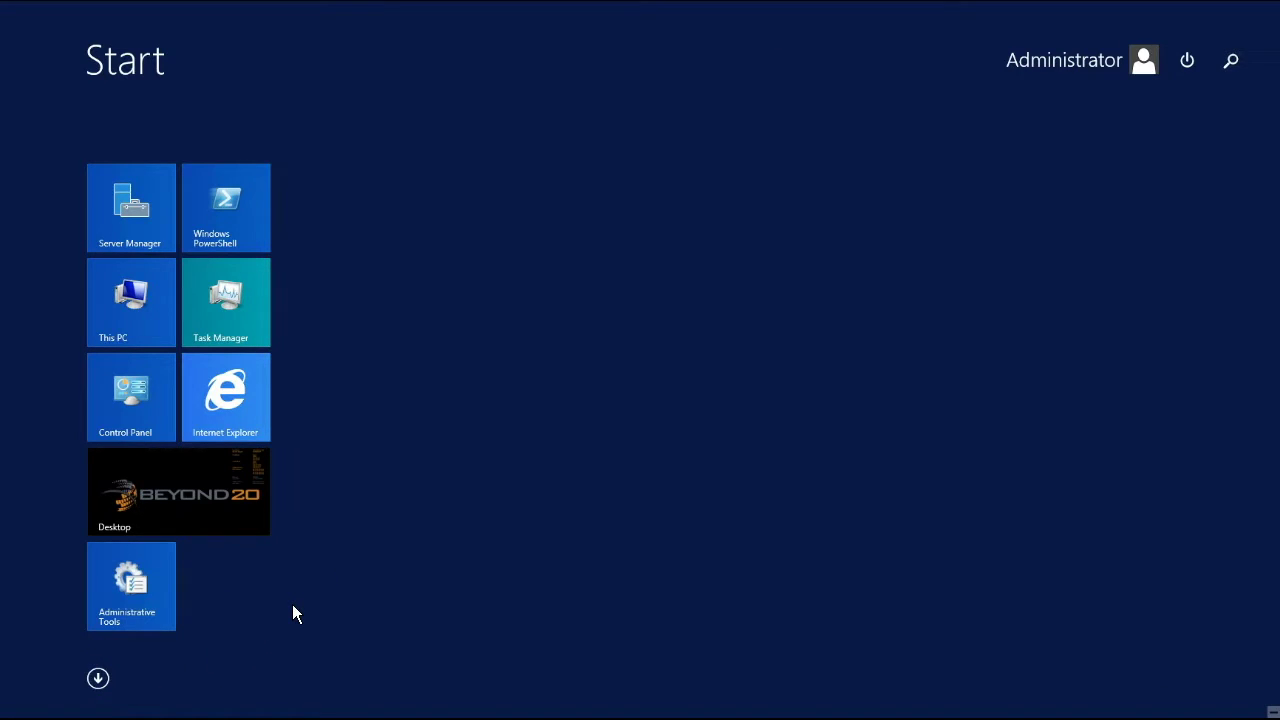
{"action": "type", "text": "event Viewer"}
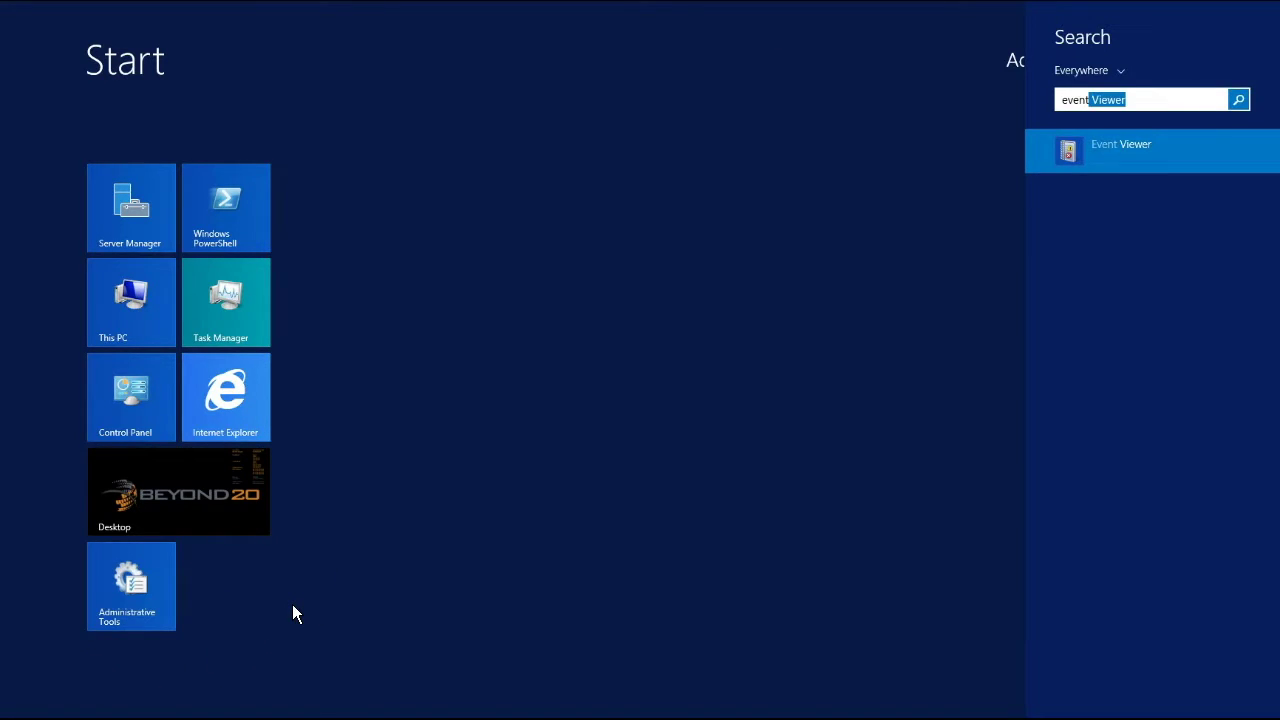
{"action": "left_click", "coordinate": [219, 474]}
{"action": "left_click", "coordinate": [214, 487]}
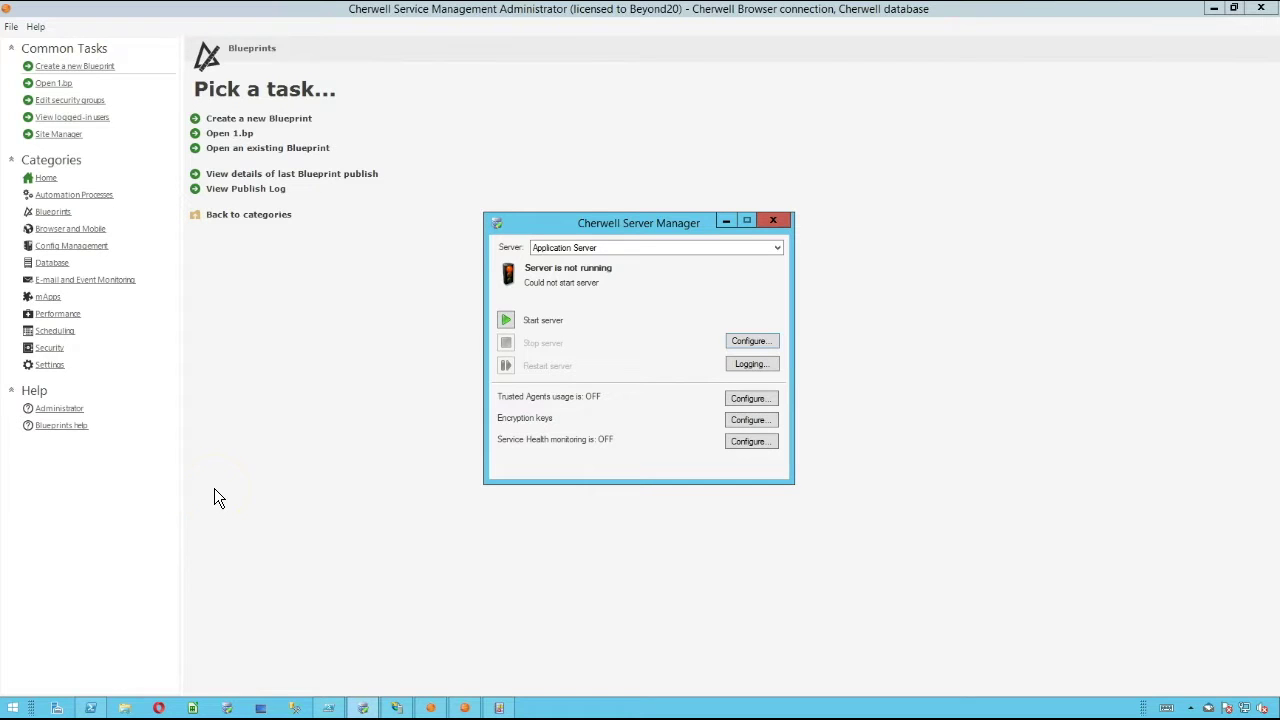
{"action": "left_click", "coordinate": [14, 708]}
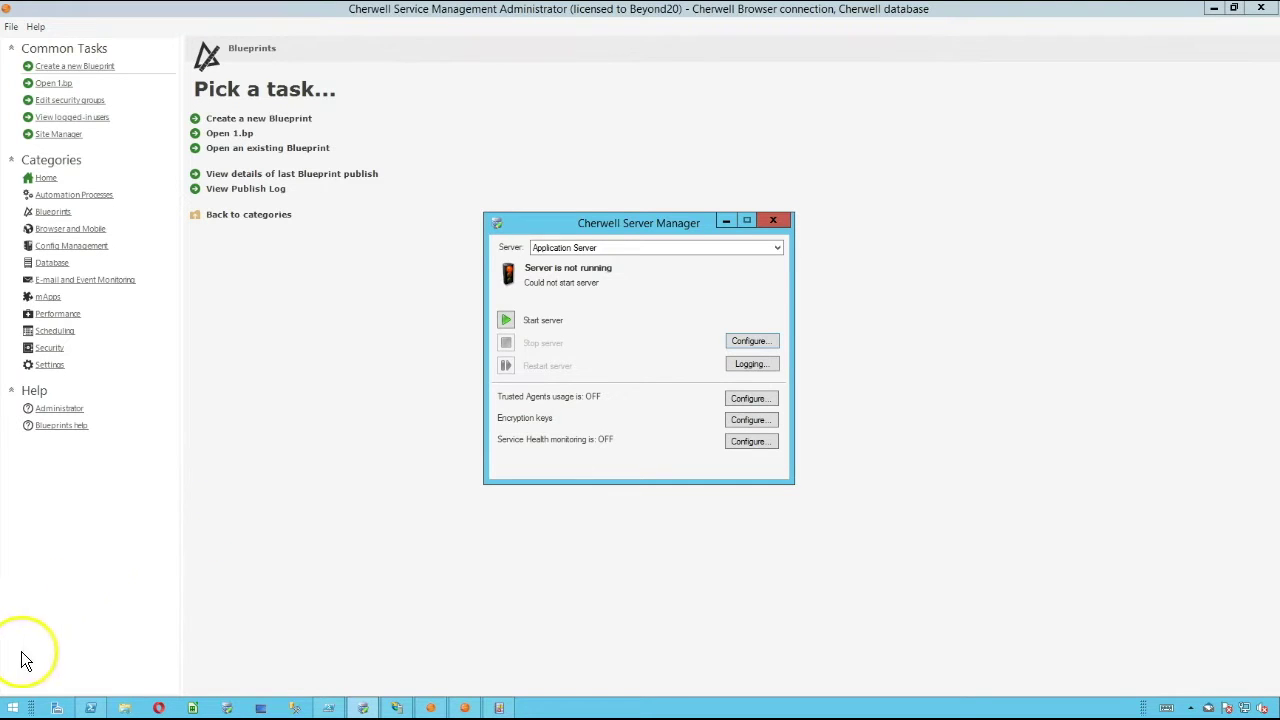
{"action": "right_click", "coordinate": [14, 709]}
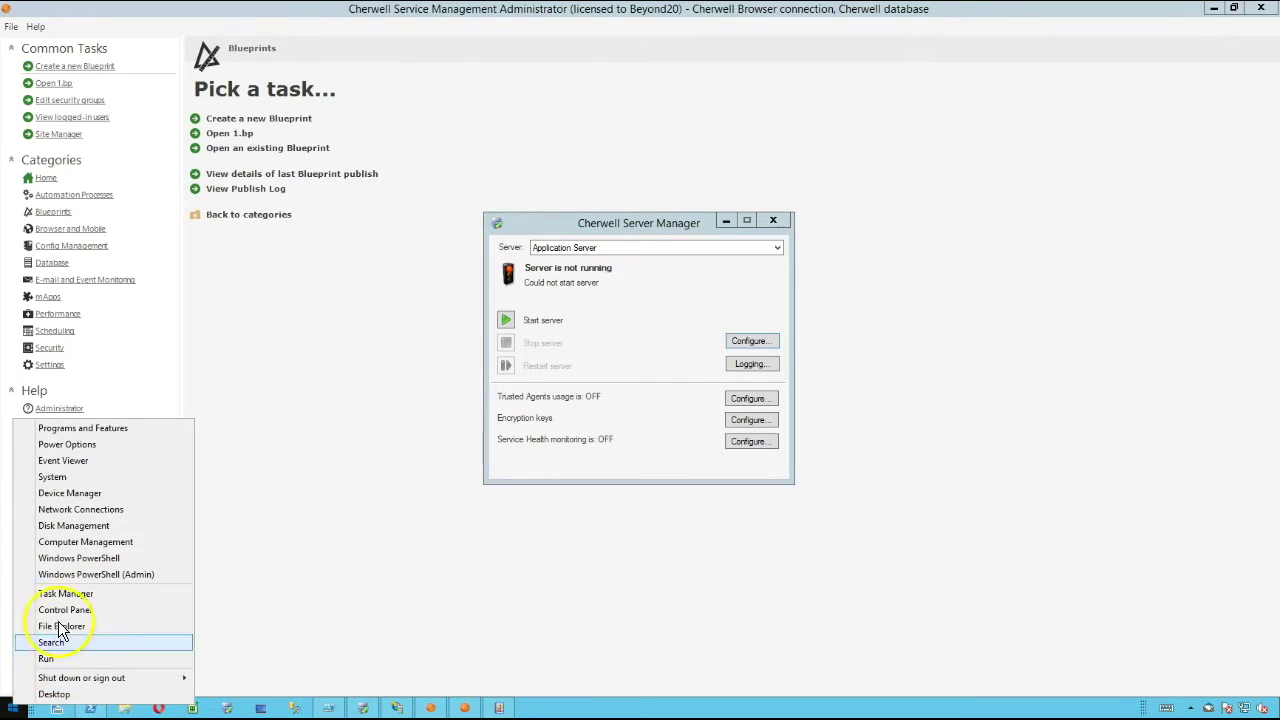
Step: Launch Event Viewer and display the Application log with the Cherwell Application Server errors
{"action": "left_click", "coordinate": [88, 462]}
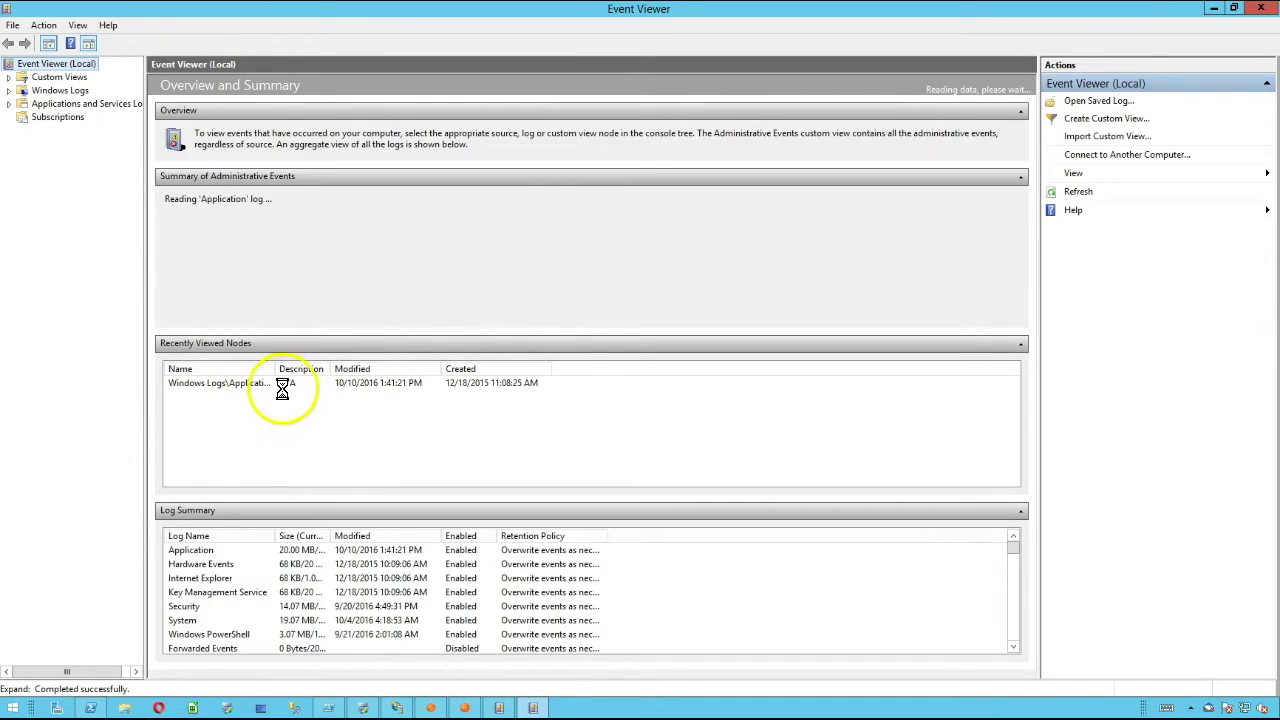
{"action": "double_click", "coordinate": [251, 382]}
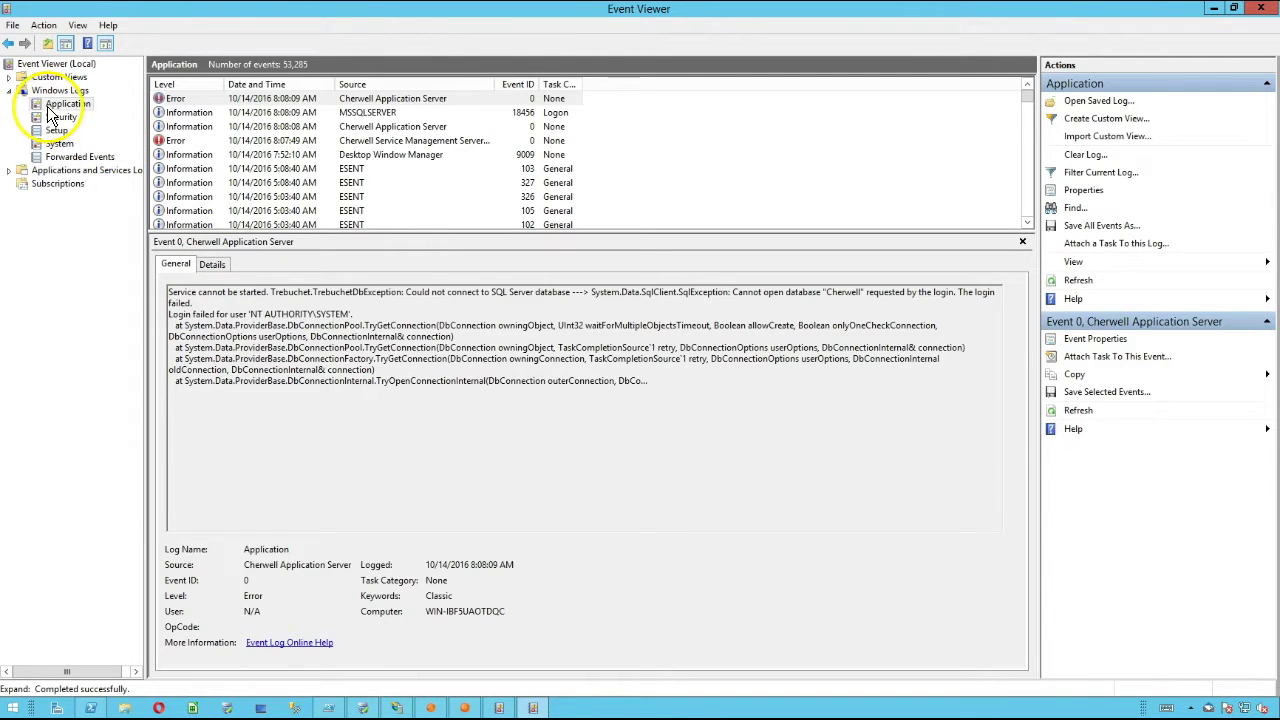
{"action": "left_click", "coordinate": [60, 103]}
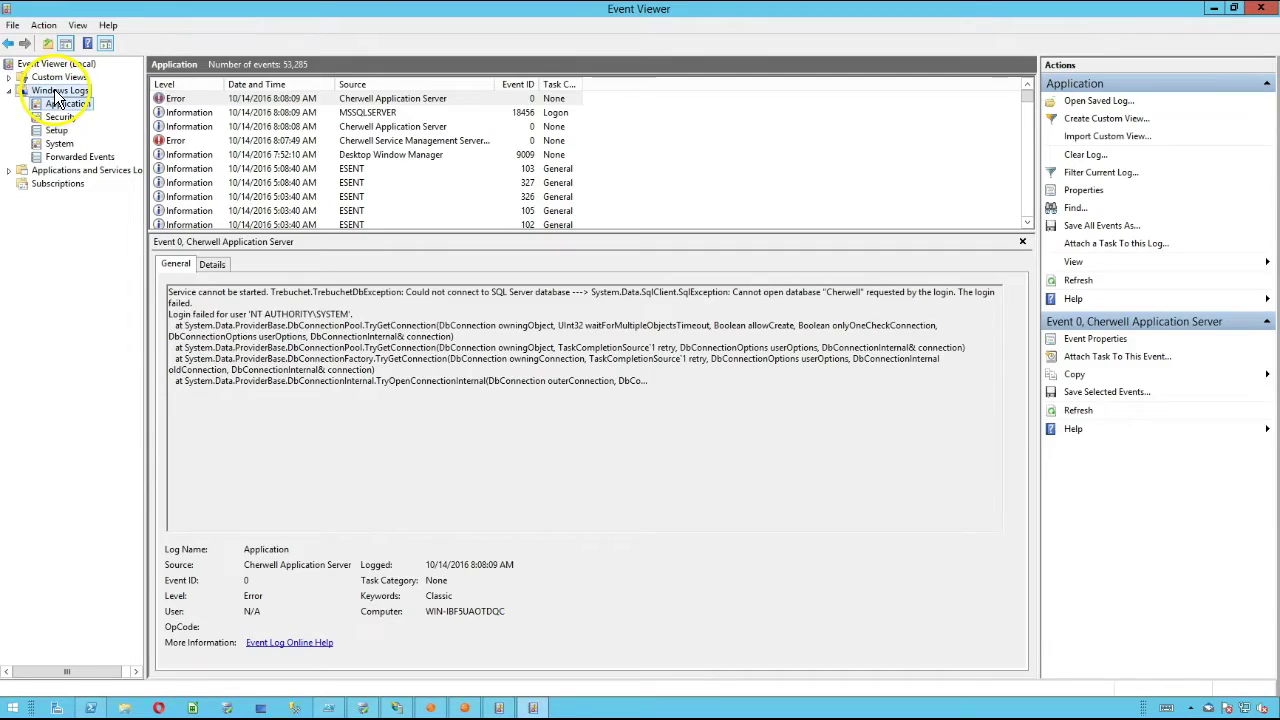
{"action": "left_click", "coordinate": [58, 91]}
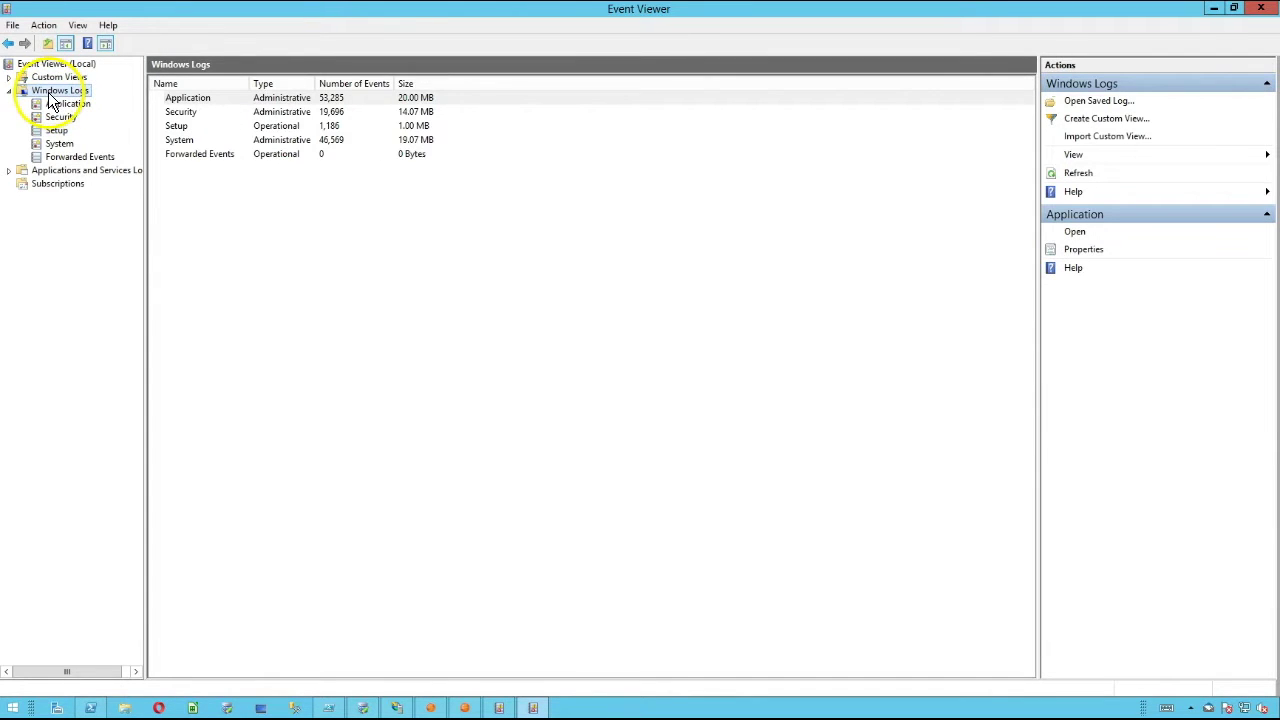
{"action": "left_click", "coordinate": [56, 107]}
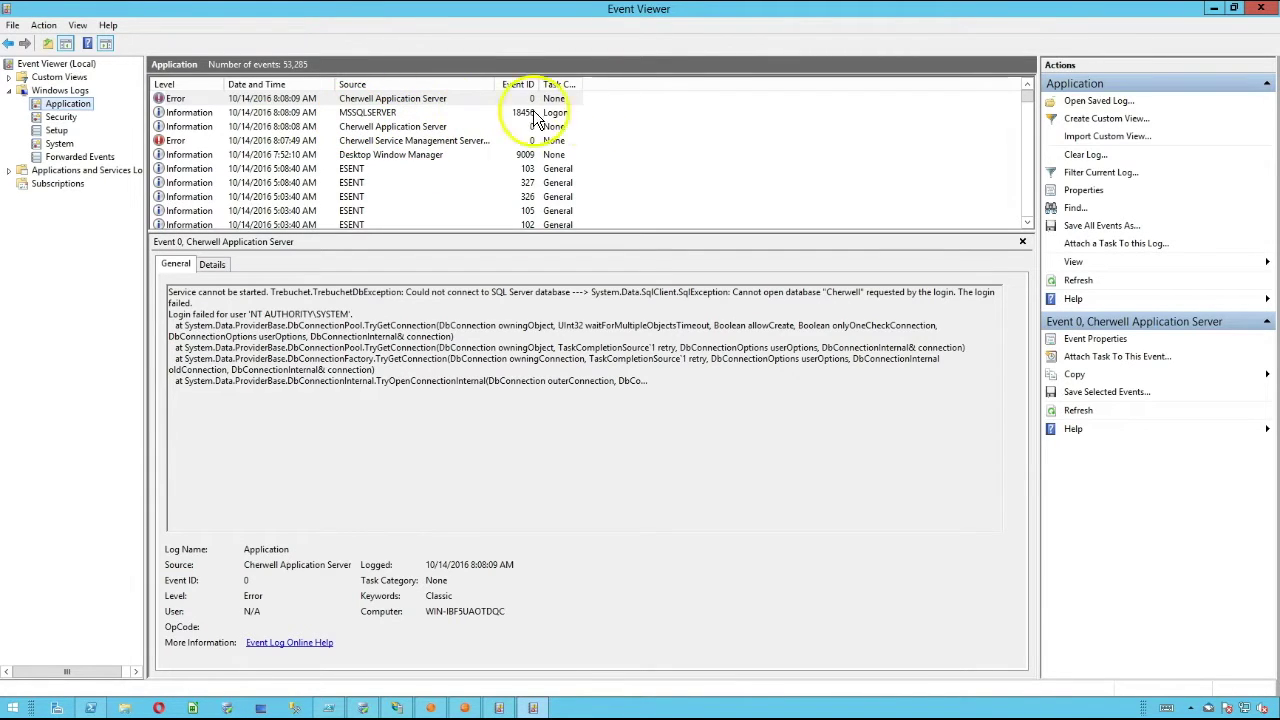
Step: Filter the Application log by the Cherwell Application, Automation Process, Config Scheduling, E-mail Monitor and Scheduling Server sources
{"action": "left_click", "coordinate": [1086, 178]}
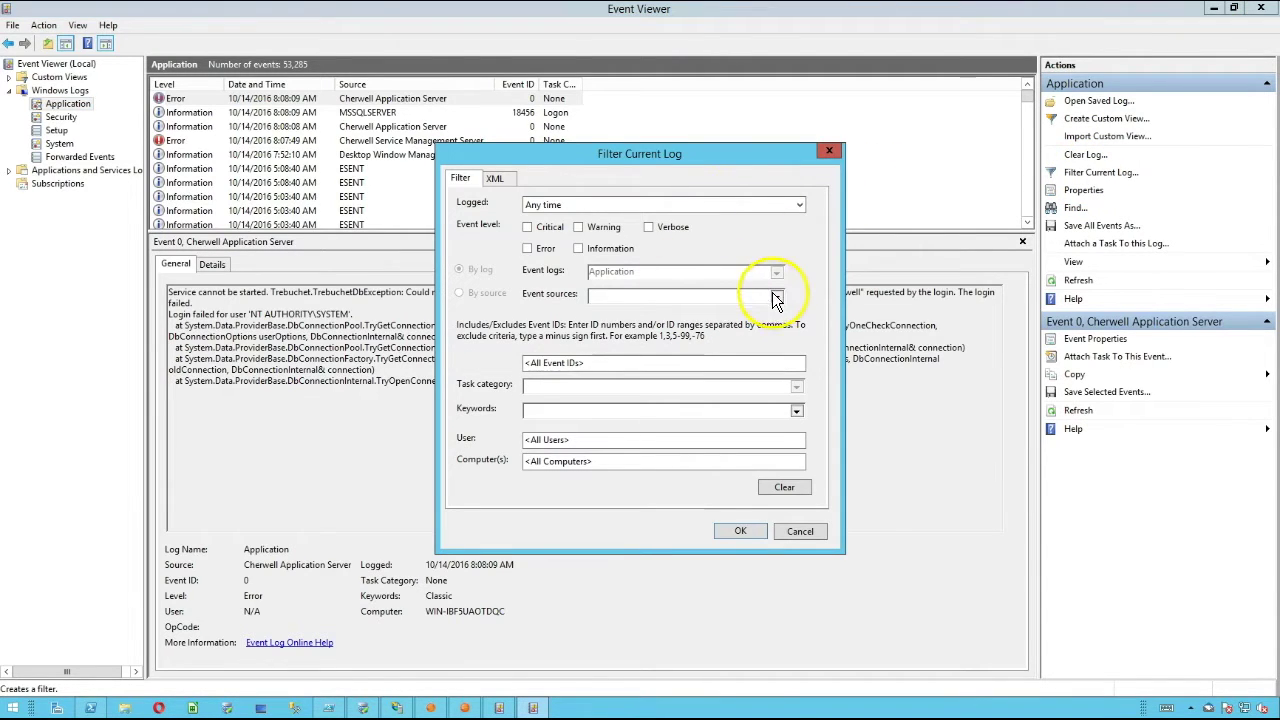
{"action": "left_click", "coordinate": [776, 298]}
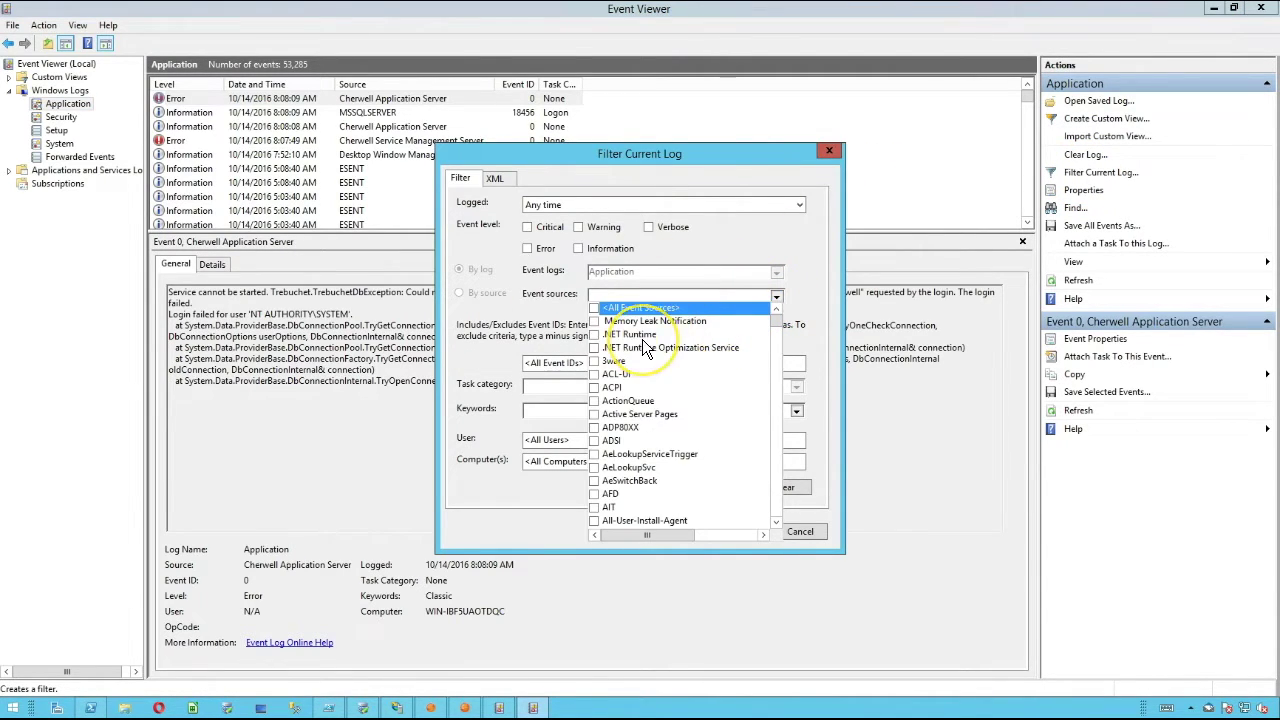
{"action": "scroll", "coordinate": [645, 348], "scroll_direction": "down", "scroll_amount": 20}
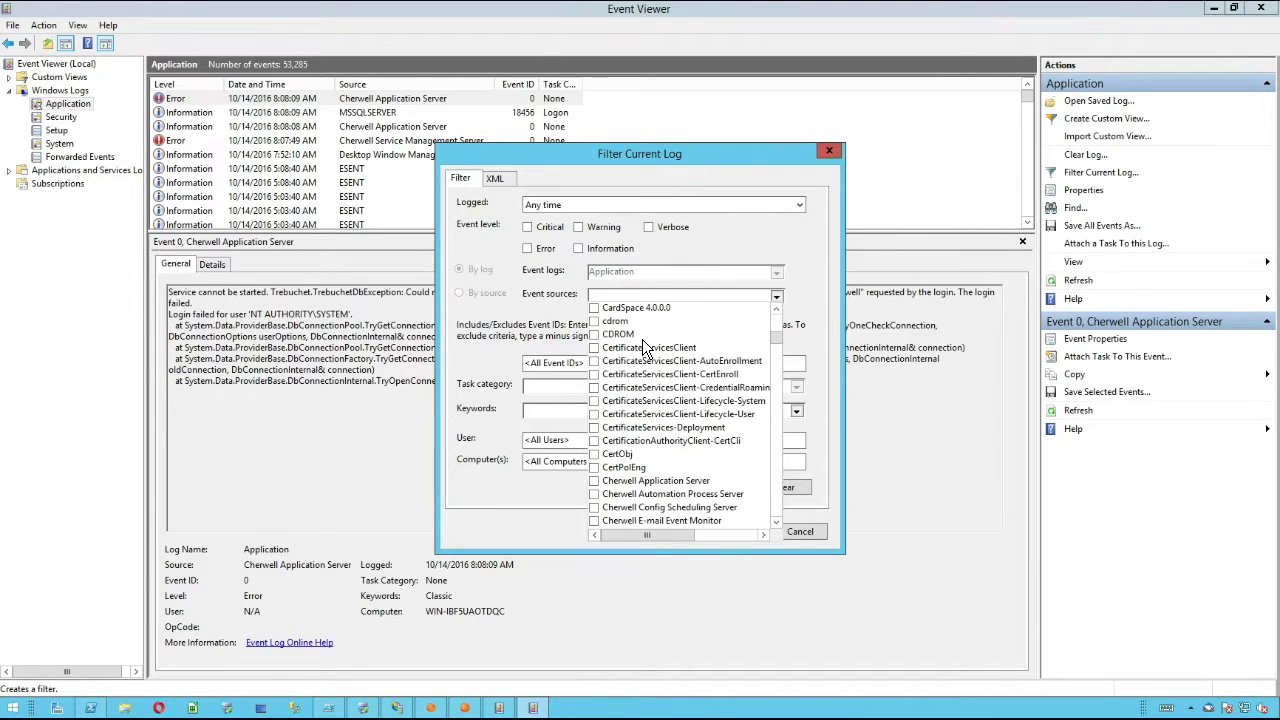
{"action": "scroll", "coordinate": [642, 339], "scroll_direction": "down", "scroll_amount": 4}
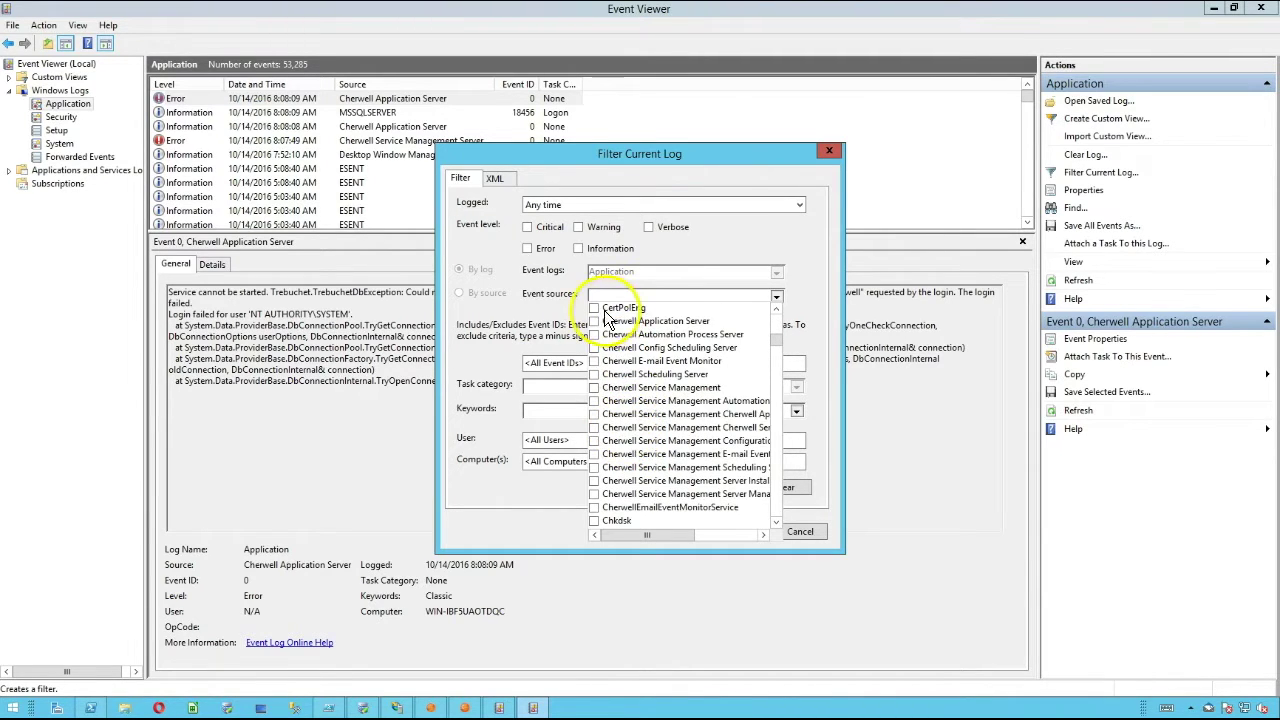
{"action": "left_click", "coordinate": [594, 321]}
{"action": "left_click", "coordinate": [594, 334]}
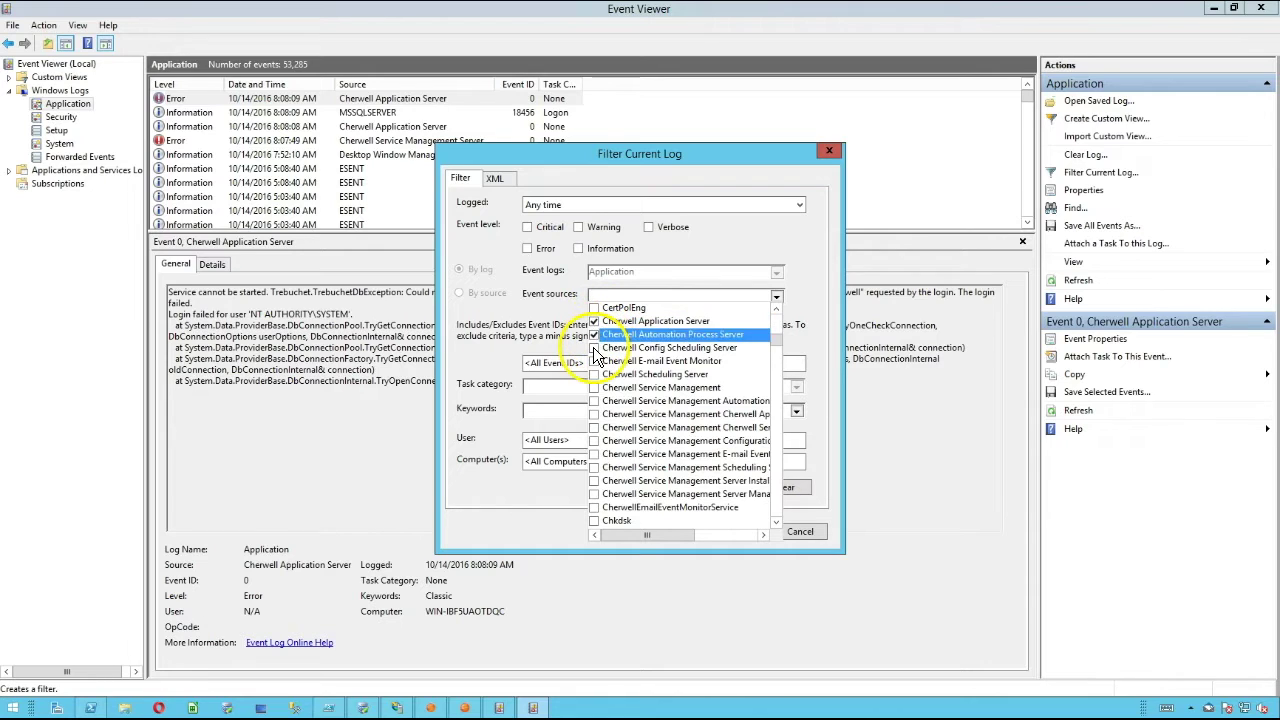
{"action": "left_click", "coordinate": [594, 347]}
{"action": "left_click", "coordinate": [594, 361]}
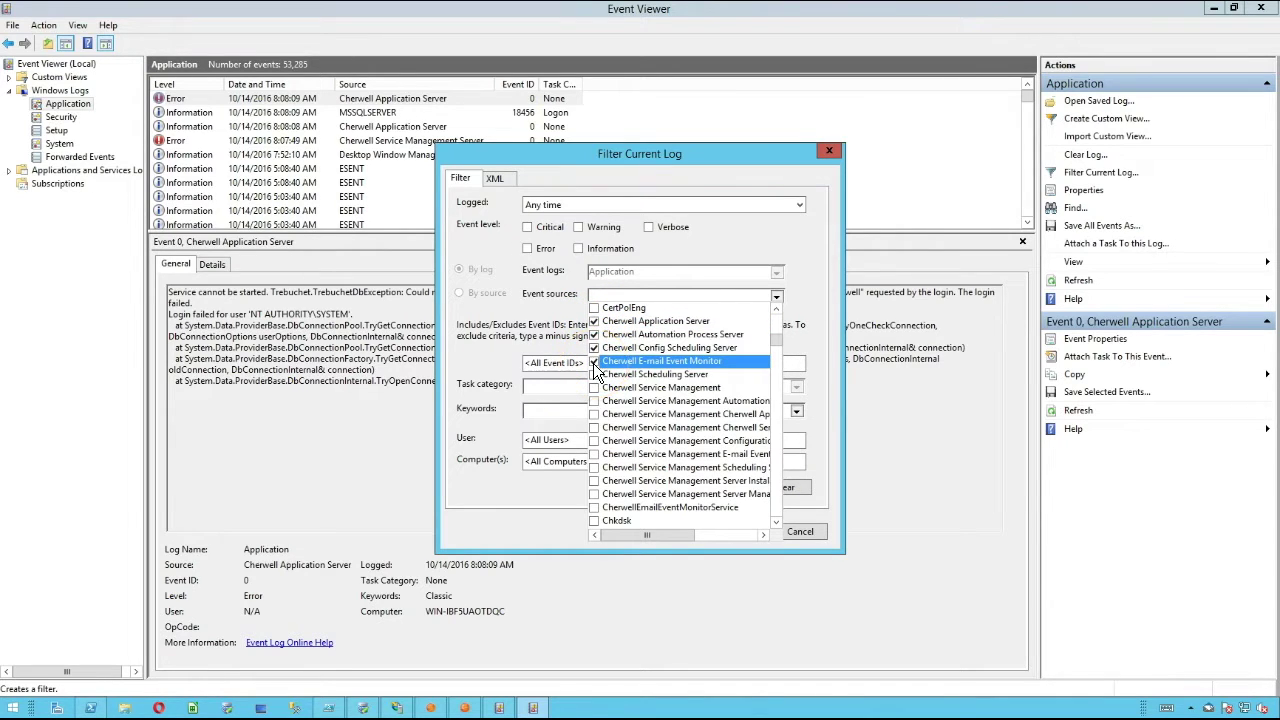
{"action": "left_click", "coordinate": [594, 374]}
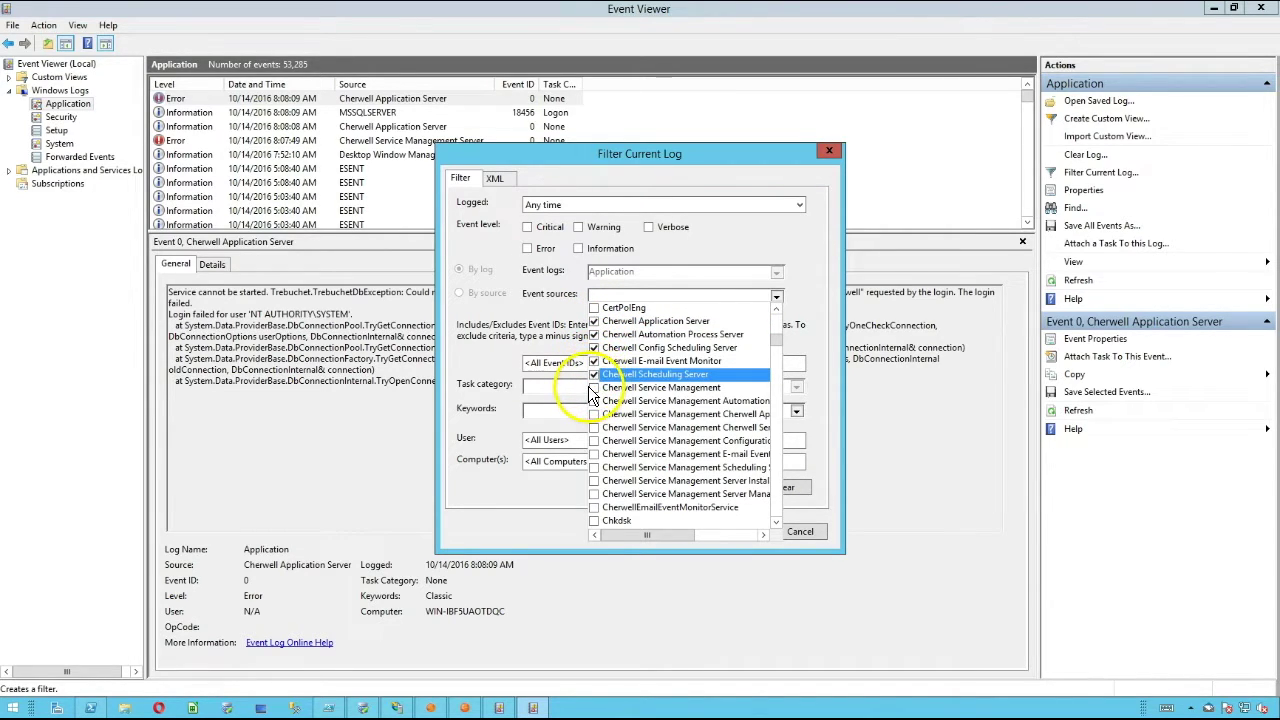
{"action": "left_click", "coordinate": [588, 390]}
Step: Add the Cherwell Service Management sources and CherwellEmailEventMonitorService to the event sources
{"action": "left_click", "coordinate": [776, 296]}
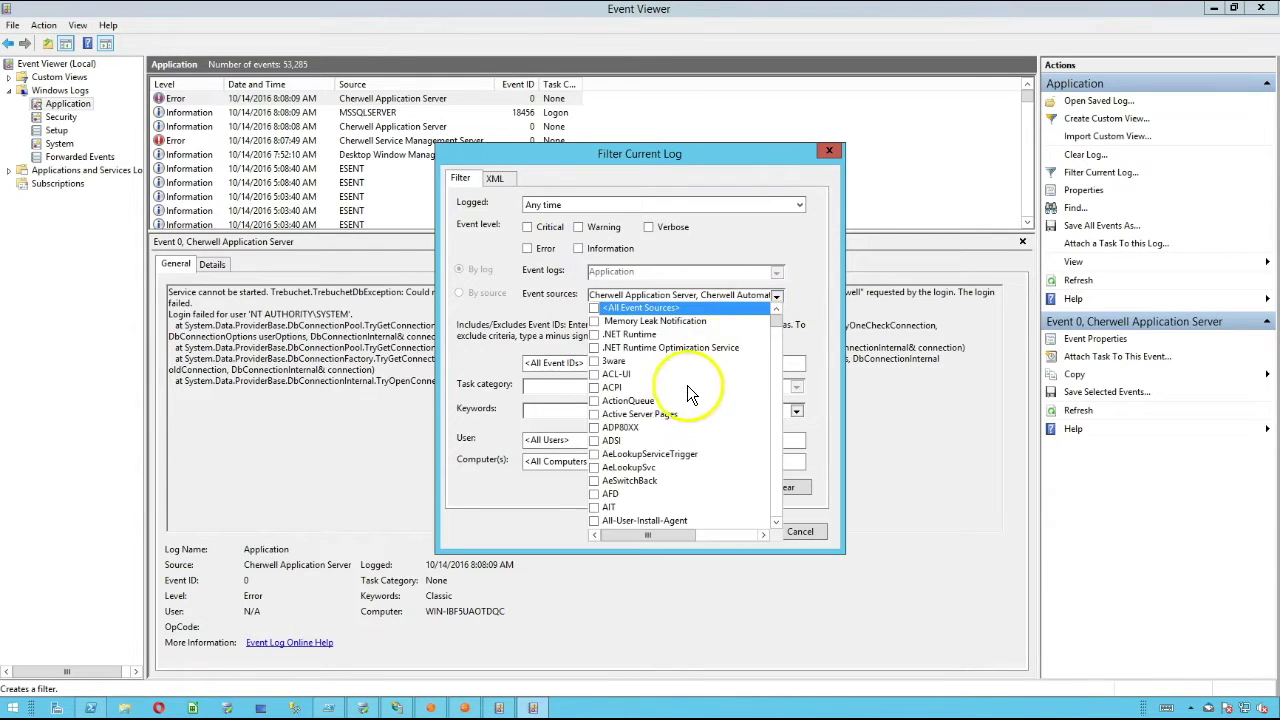
{"action": "scroll", "coordinate": [678, 398], "scroll_direction": "down", "scroll_amount": 8}
{"action": "scroll", "coordinate": [678, 398], "scroll_direction": "down", "scroll_amount": 4}
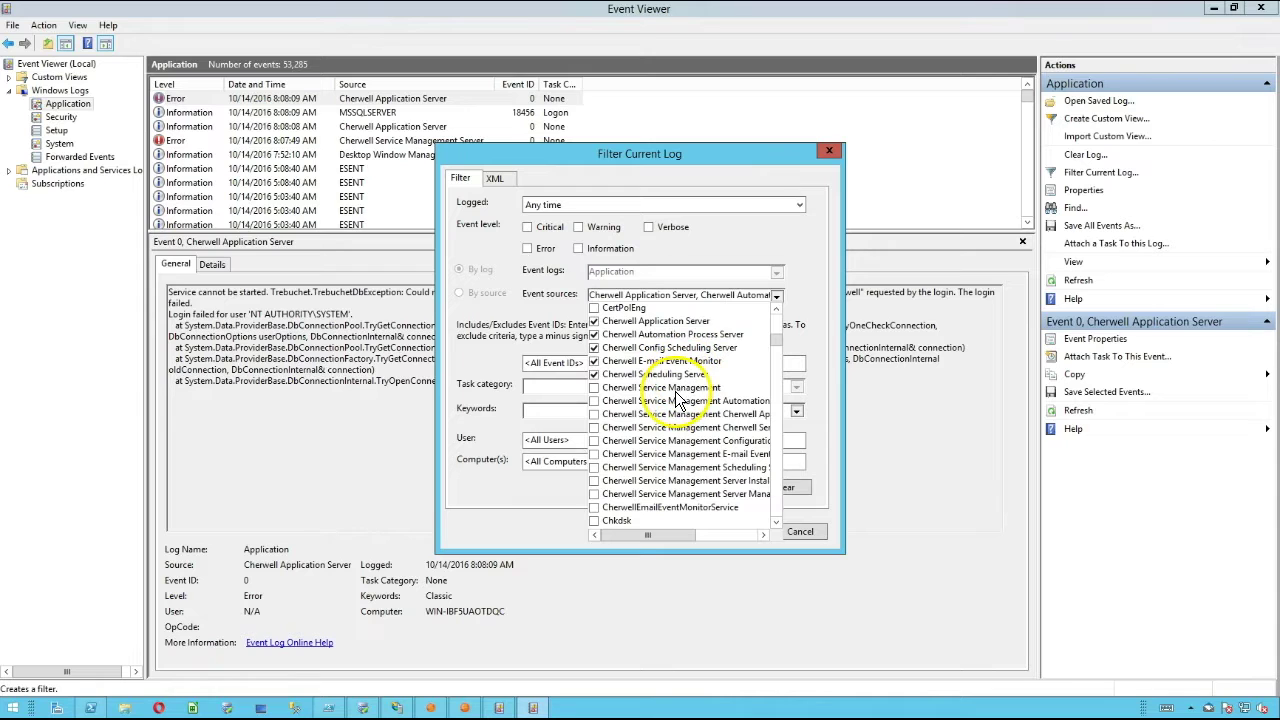
{"action": "left_click", "coordinate": [676, 391]}
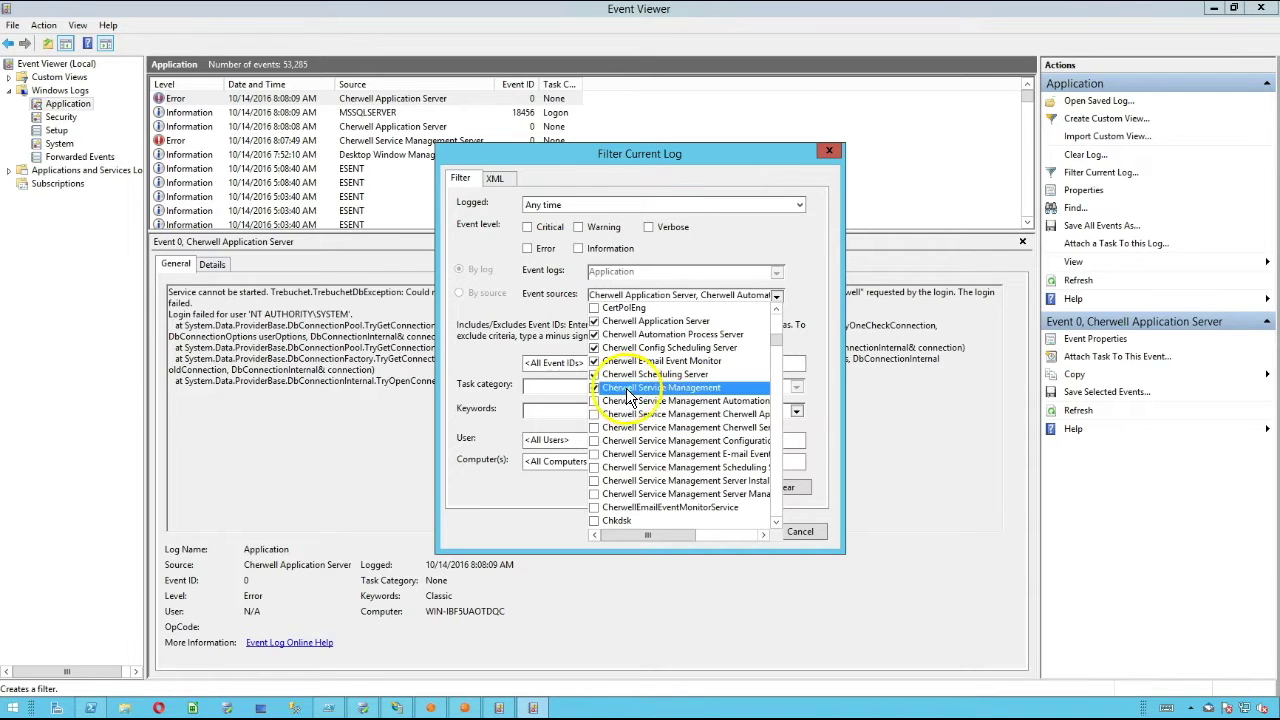
{"action": "left_click", "coordinate": [730, 402]}
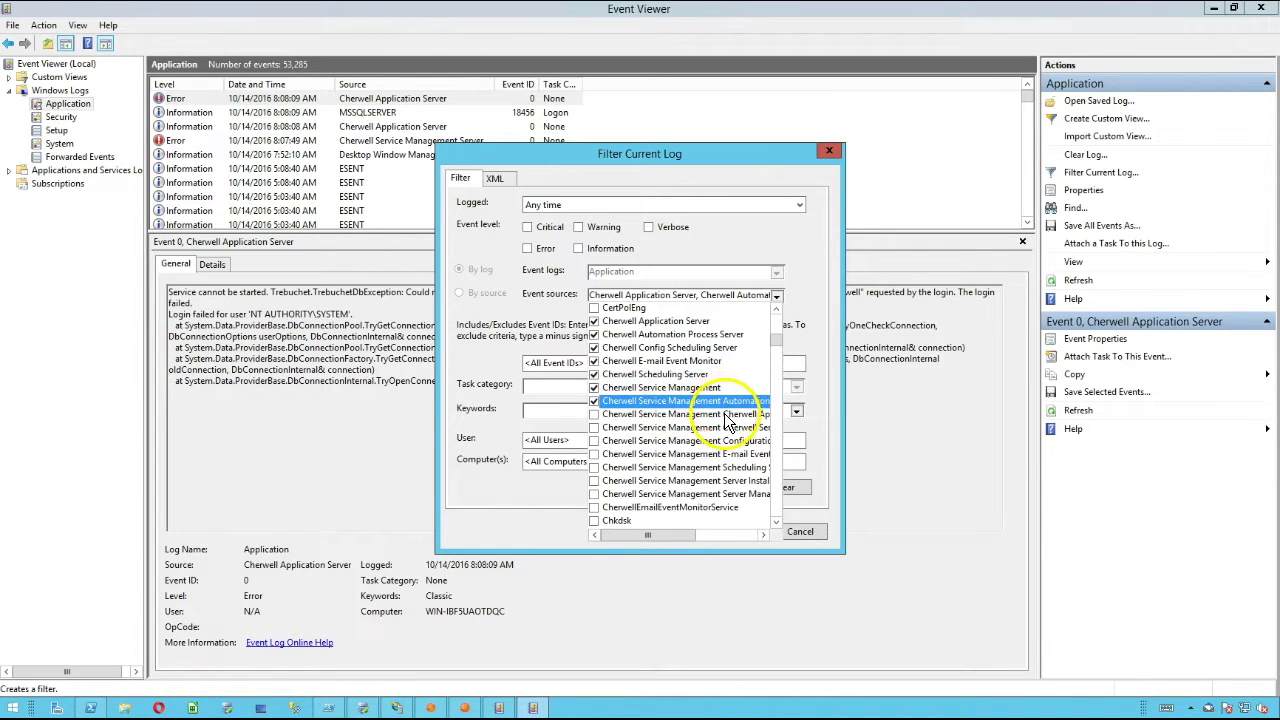
{"action": "left_click", "coordinate": [724, 415]}
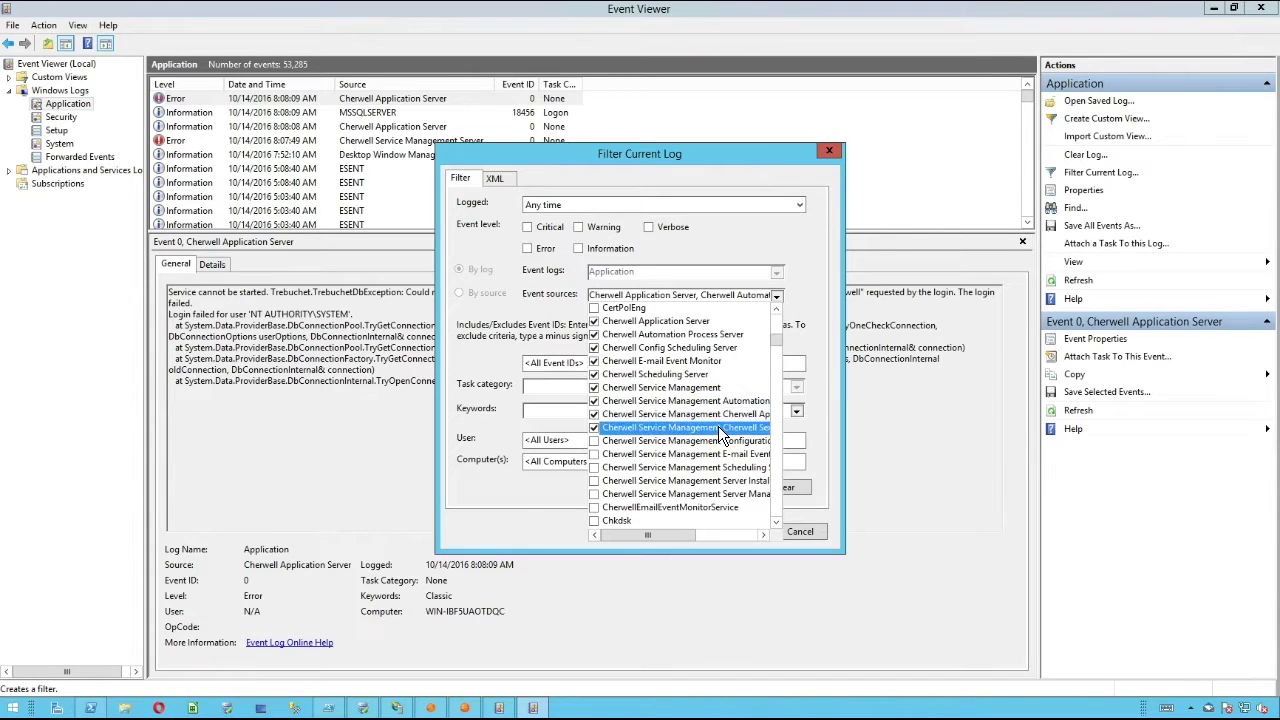
{"action": "left_click", "coordinate": [716, 427]}
{"action": "left_click", "coordinate": [708, 440]}
{"action": "left_click", "coordinate": [700, 454]}
{"action": "left_click", "coordinate": [693, 468]}
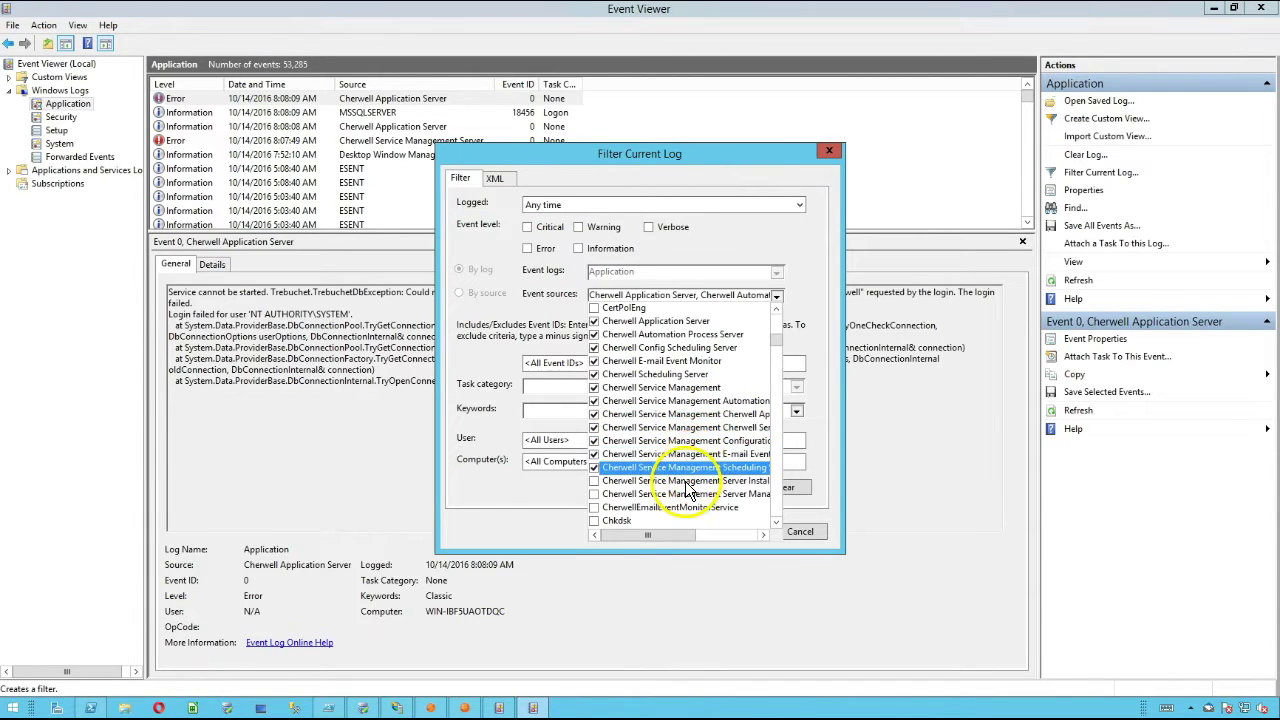
{"action": "left_click", "coordinate": [686, 481]}
{"action": "left_click", "coordinate": [678, 494]}
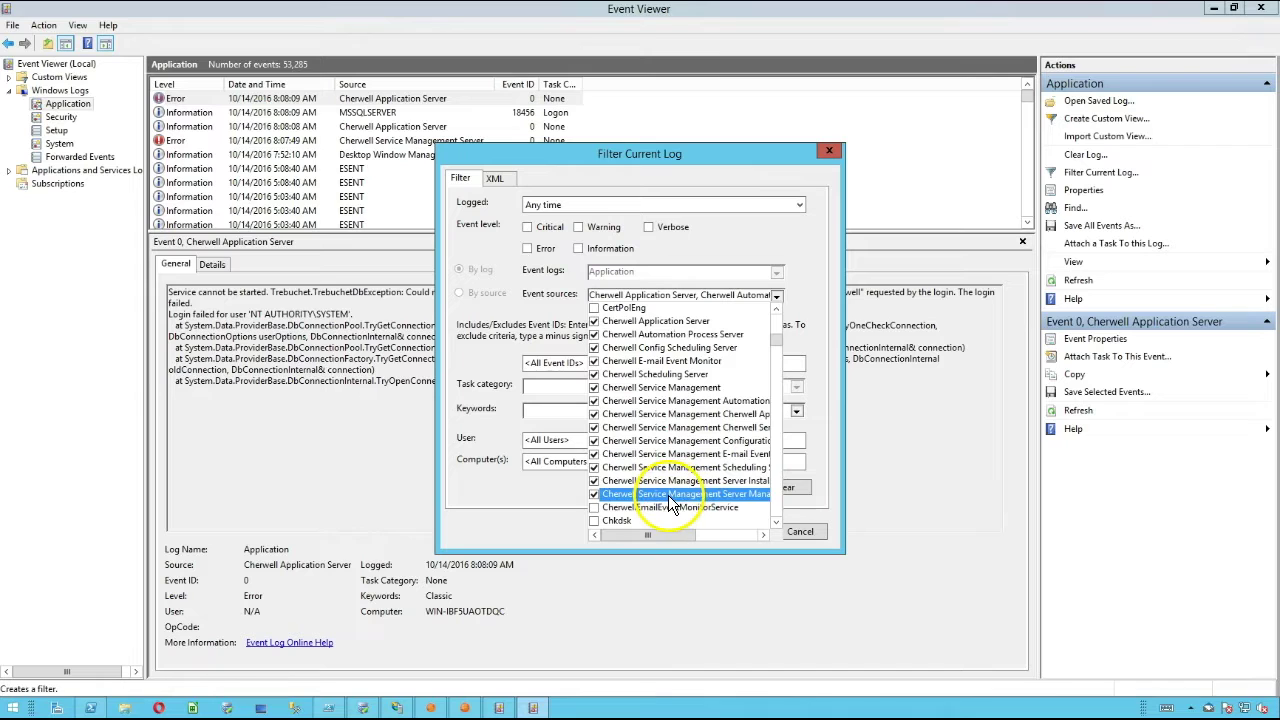
{"action": "left_click", "coordinate": [666, 508]}
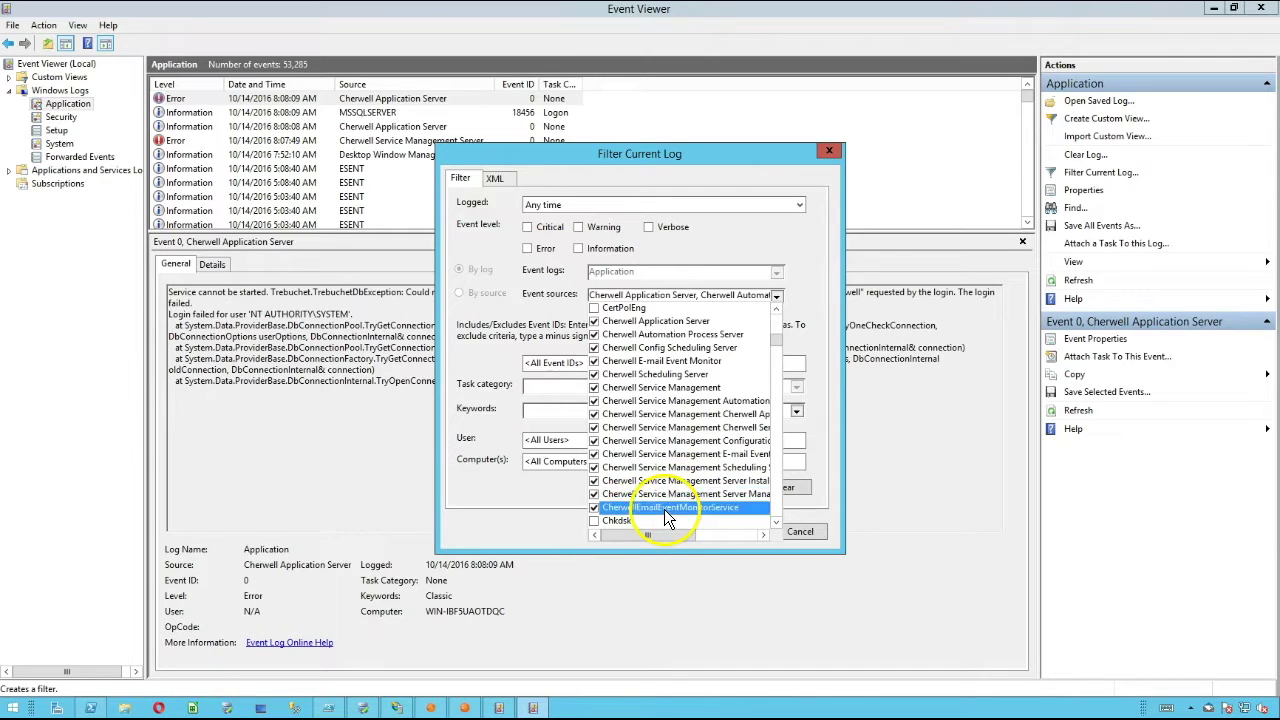
{"action": "left_click", "coordinate": [528, 332]}
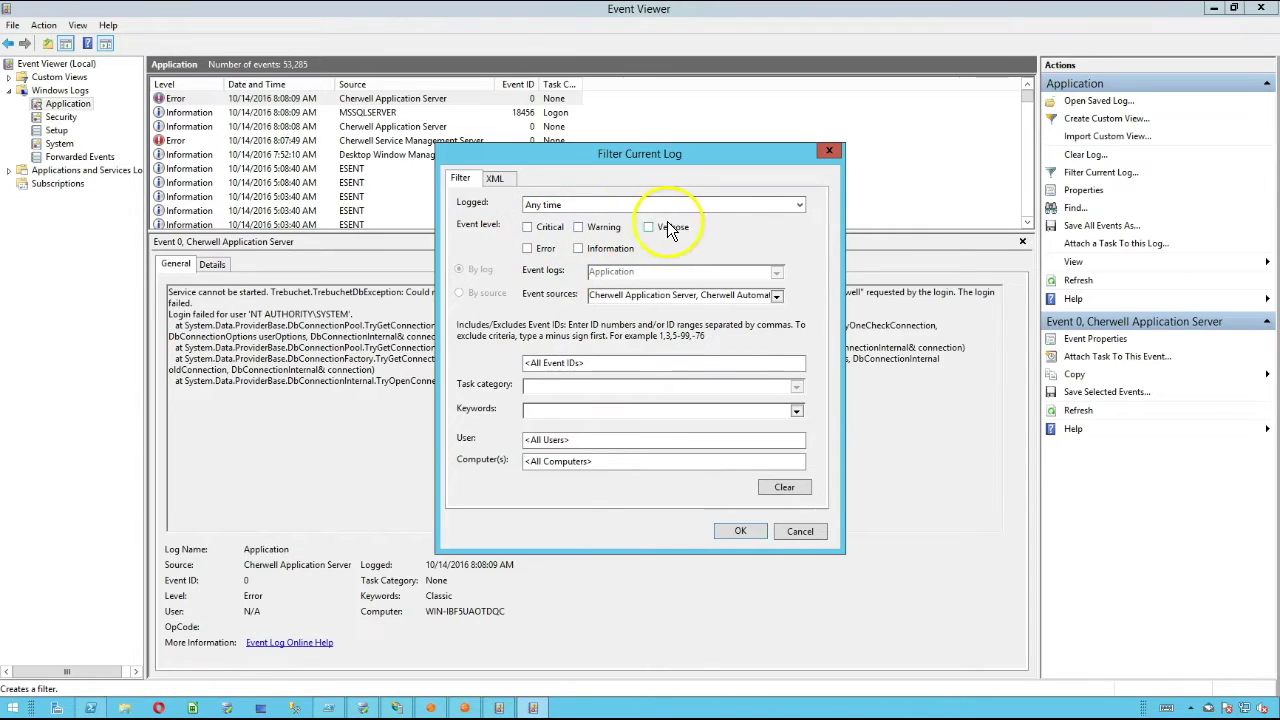
Step: Tick the Critical, Warning and Error event levels
{"action": "left_click", "coordinate": [541, 229]}
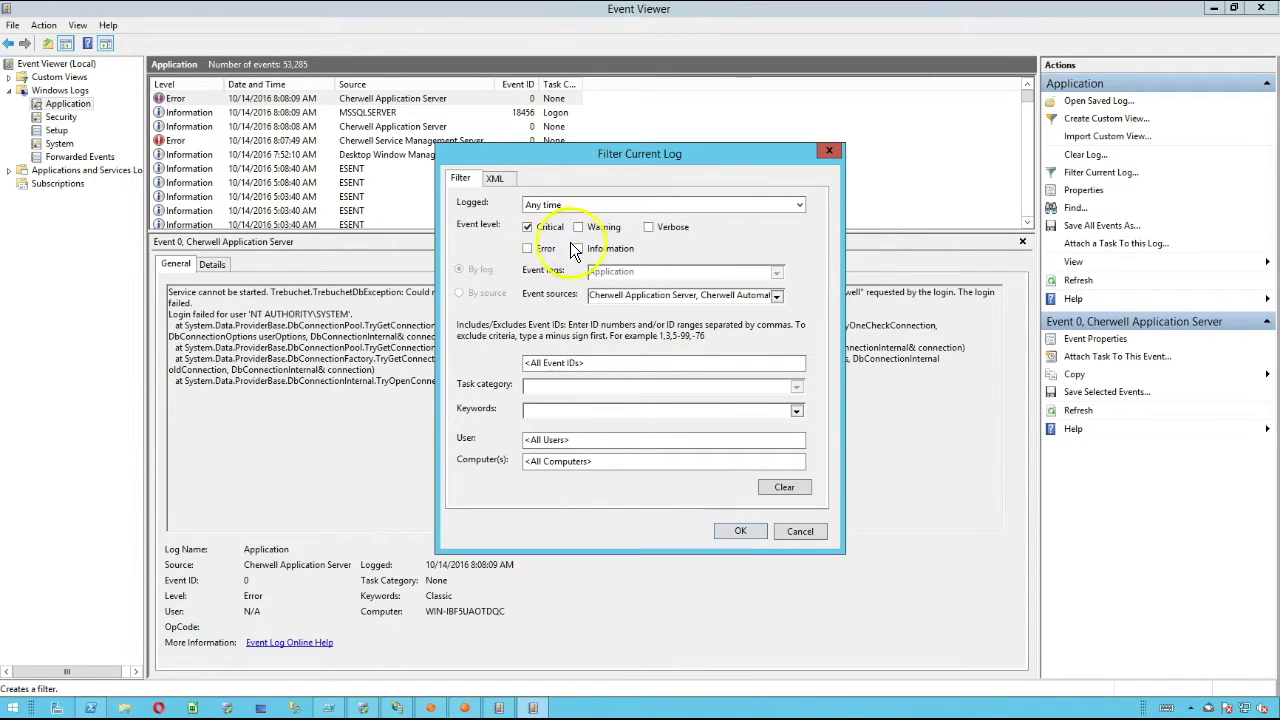
{"action": "left_click", "coordinate": [590, 229]}
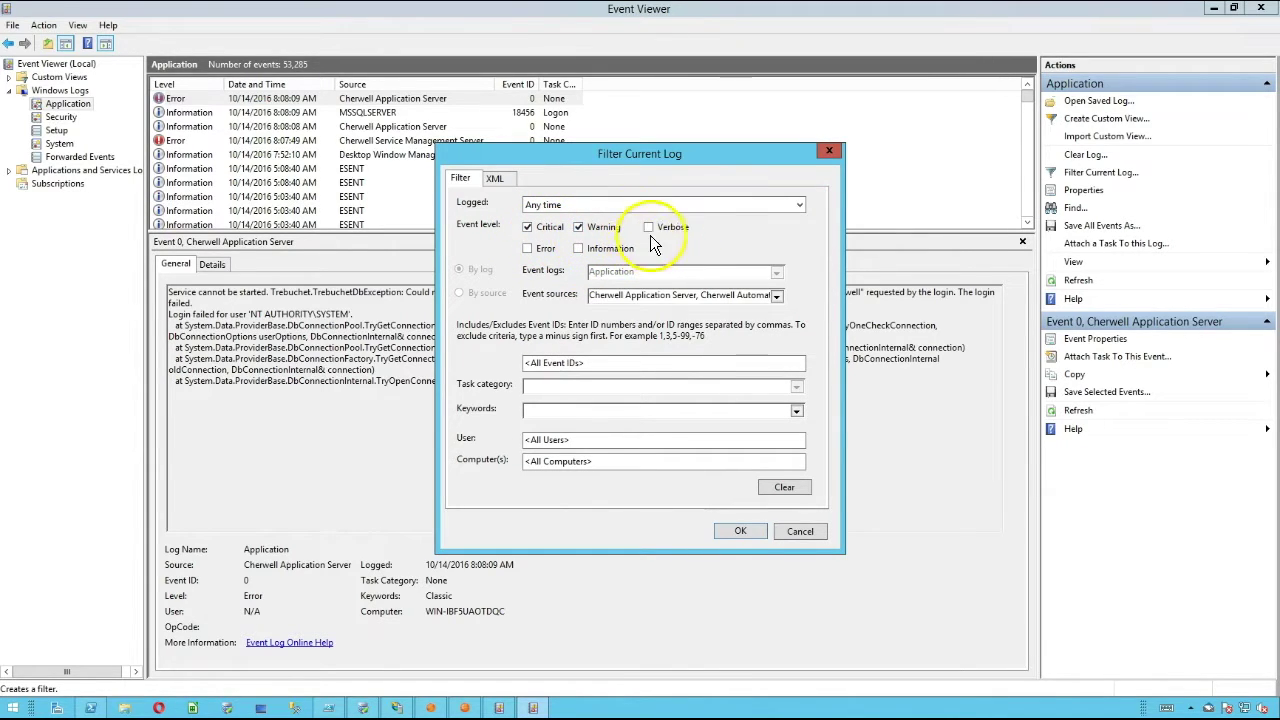
{"action": "left_click", "coordinate": [528, 248]}
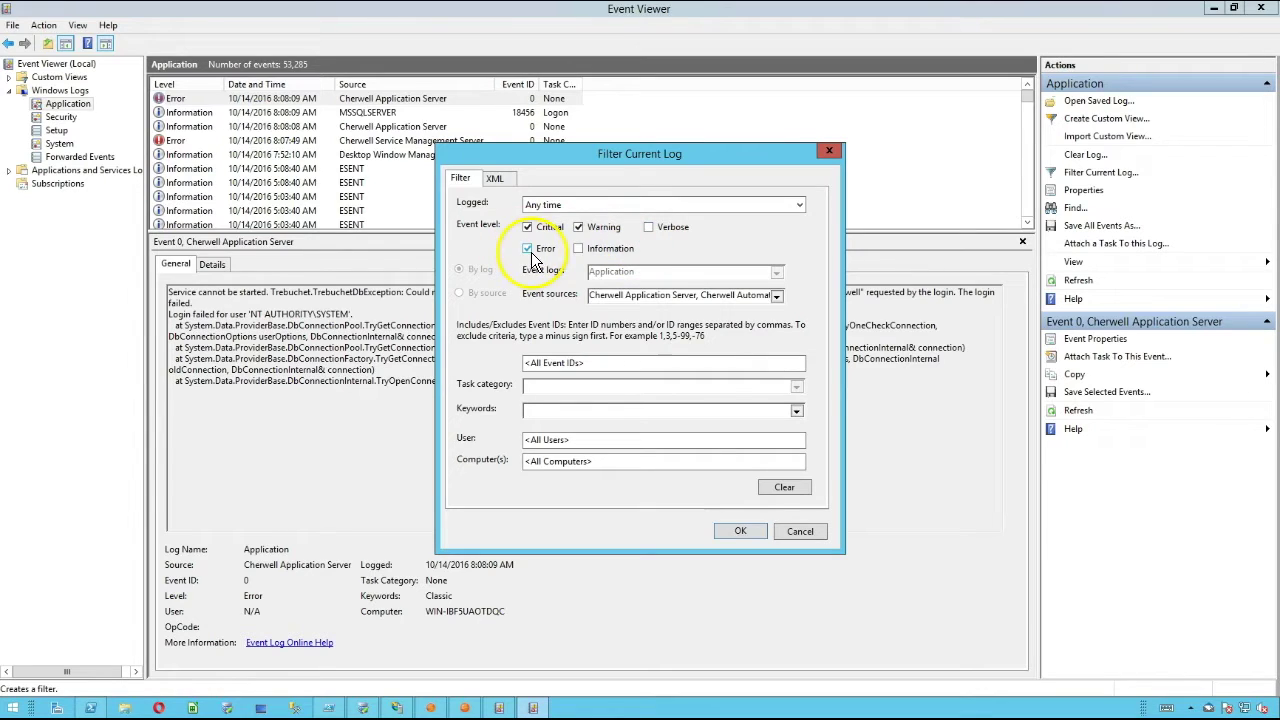
Step: Apply the filter and widen the Source column to show full Cherwell source names
{"action": "left_click", "coordinate": [752, 541]}
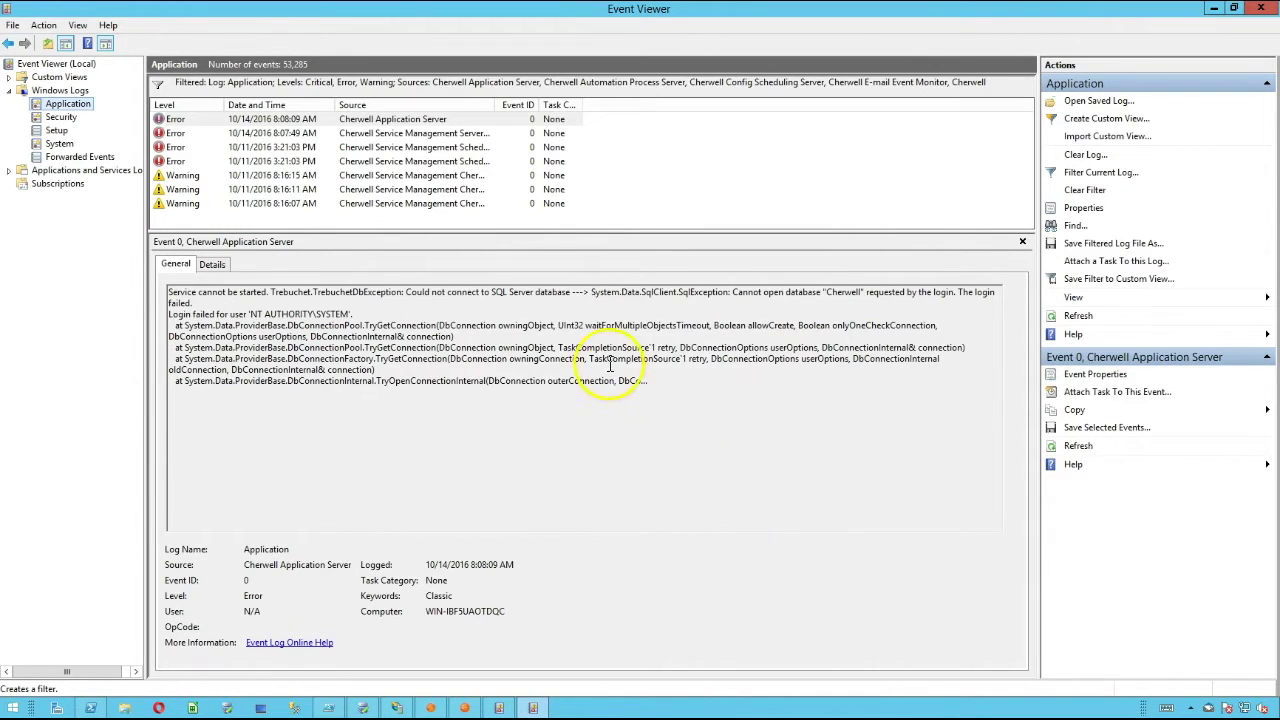
{"action": "left_click", "coordinate": [400, 134]}
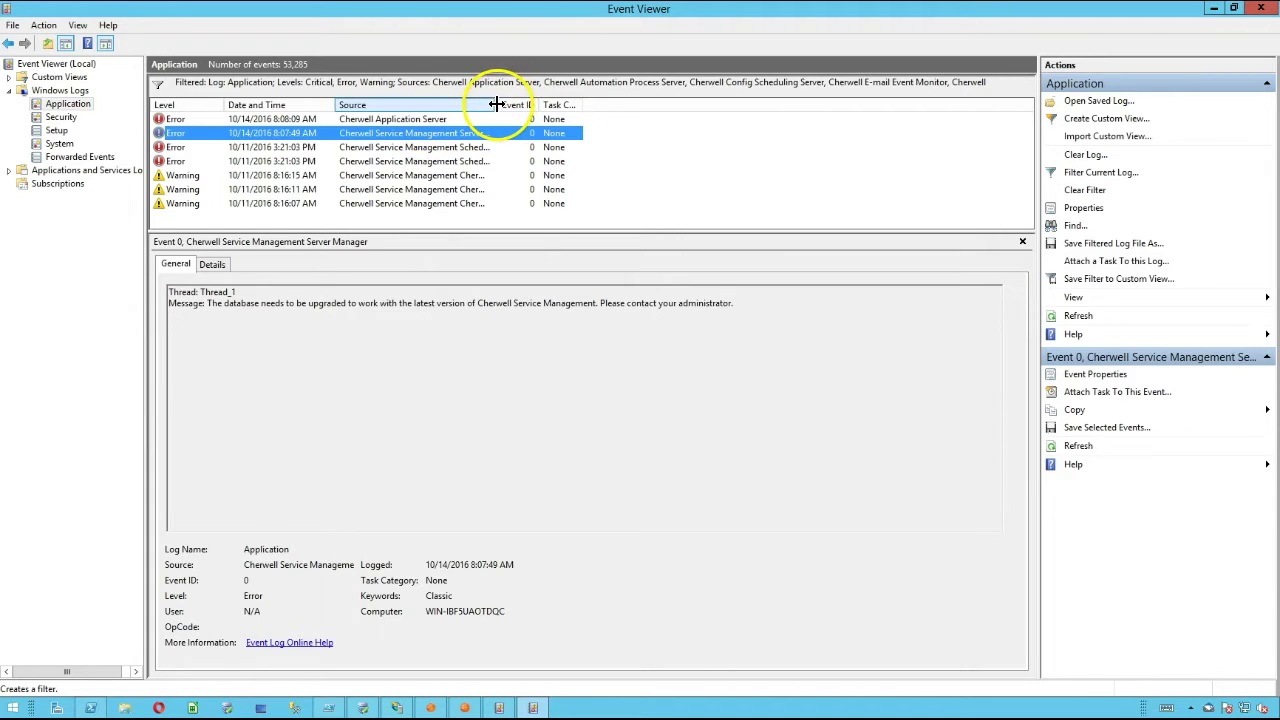
{"action": "left_click_drag", "start_coordinate": [495, 104], "coordinate": [612, 104]}
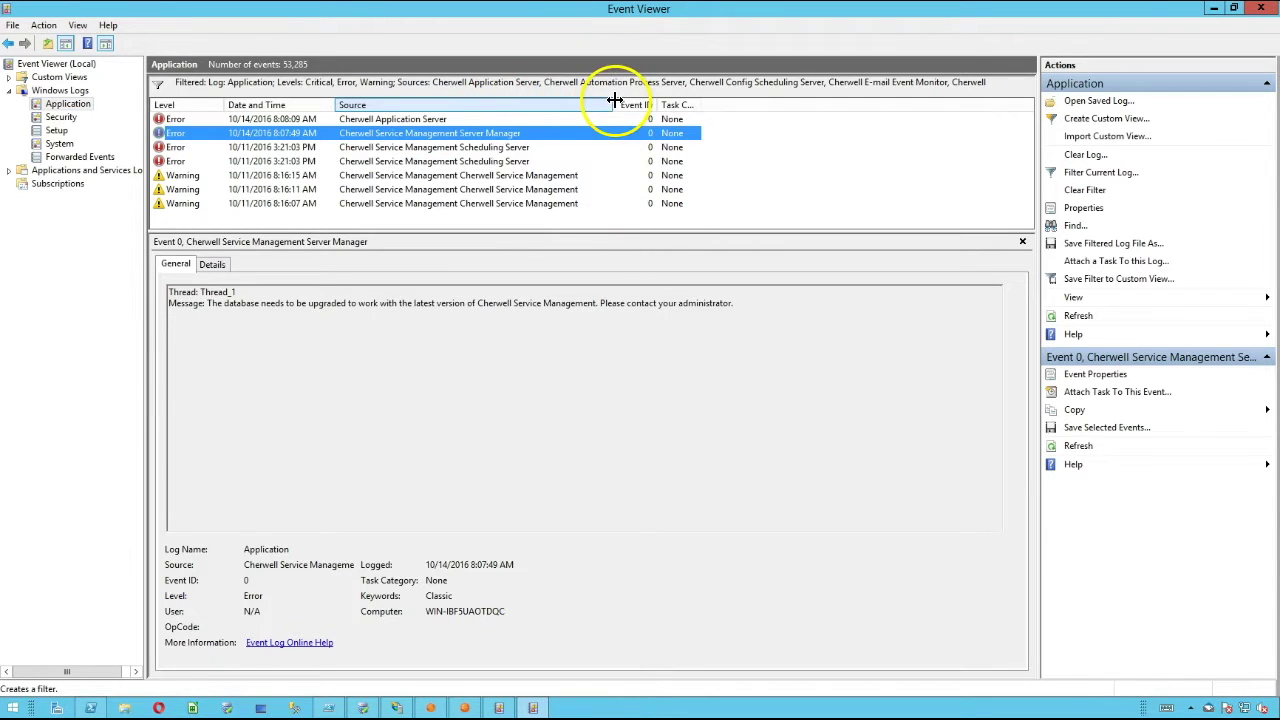
Step: Review the Scheduling Server errors, authentication-locked warnings, and the Application Server error
{"action": "left_click", "coordinate": [398, 150]}
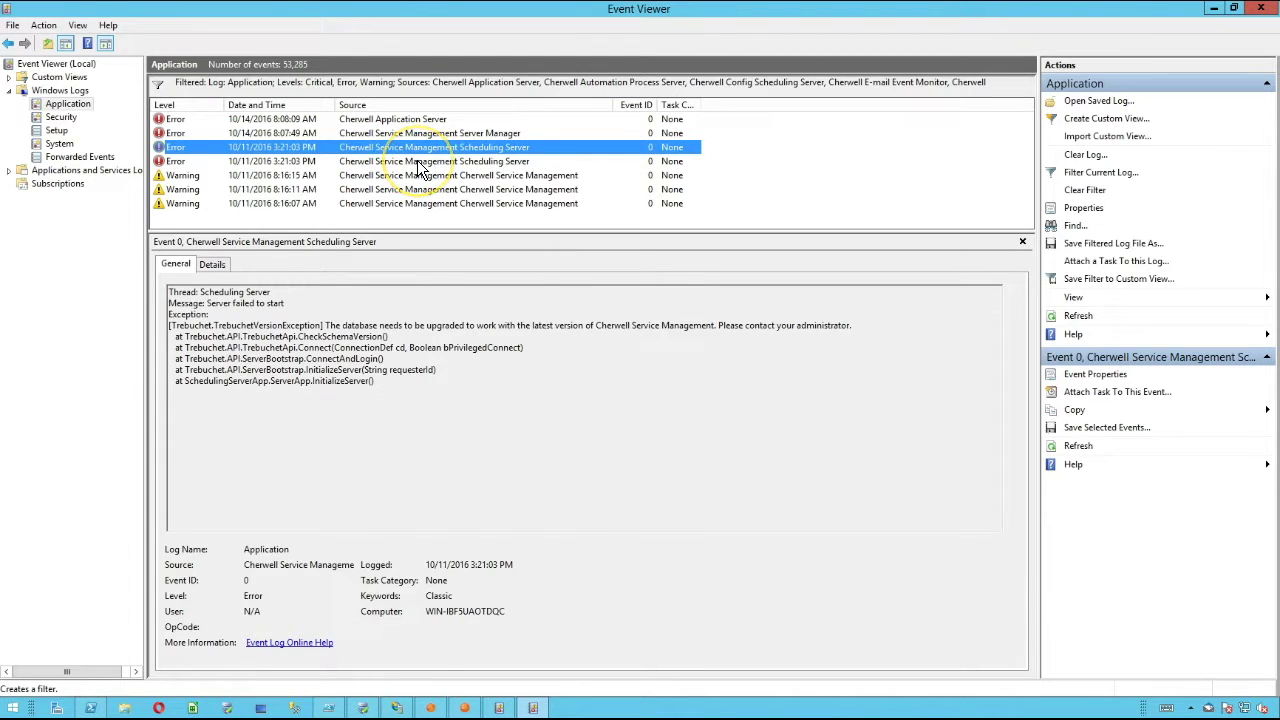
{"action": "left_click", "coordinate": [417, 162]}
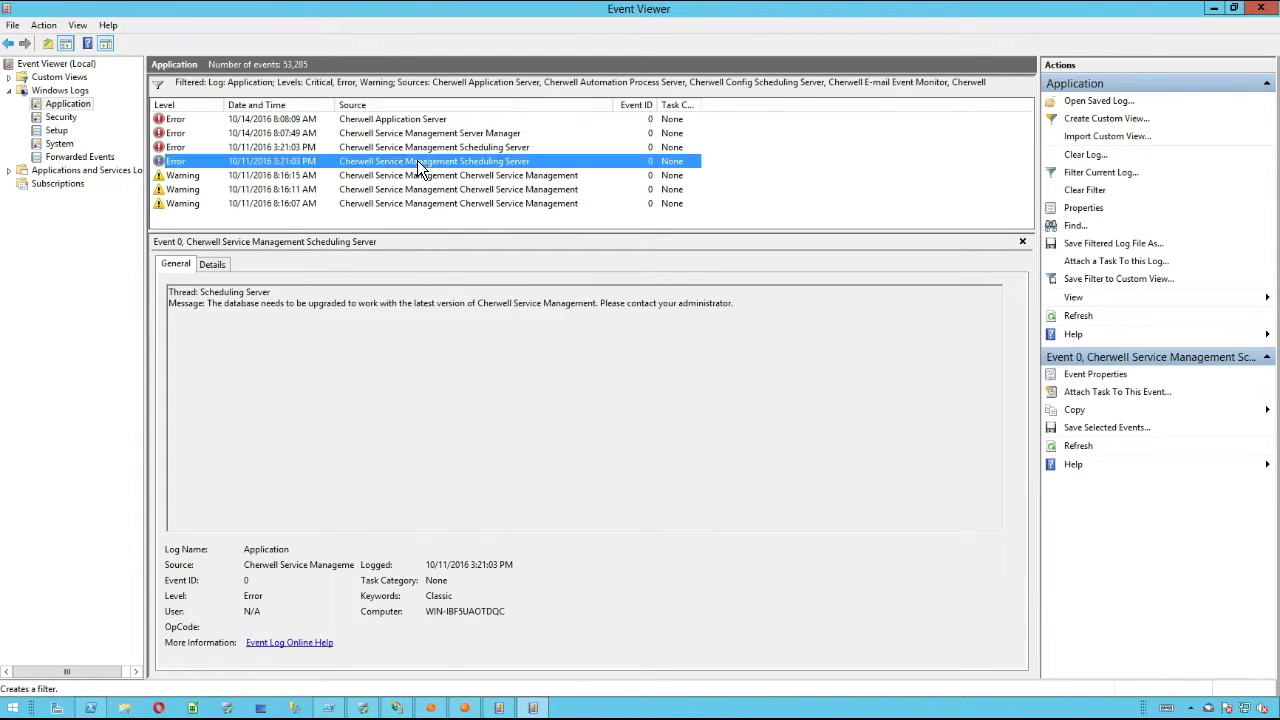
{"action": "left_click", "coordinate": [443, 177]}
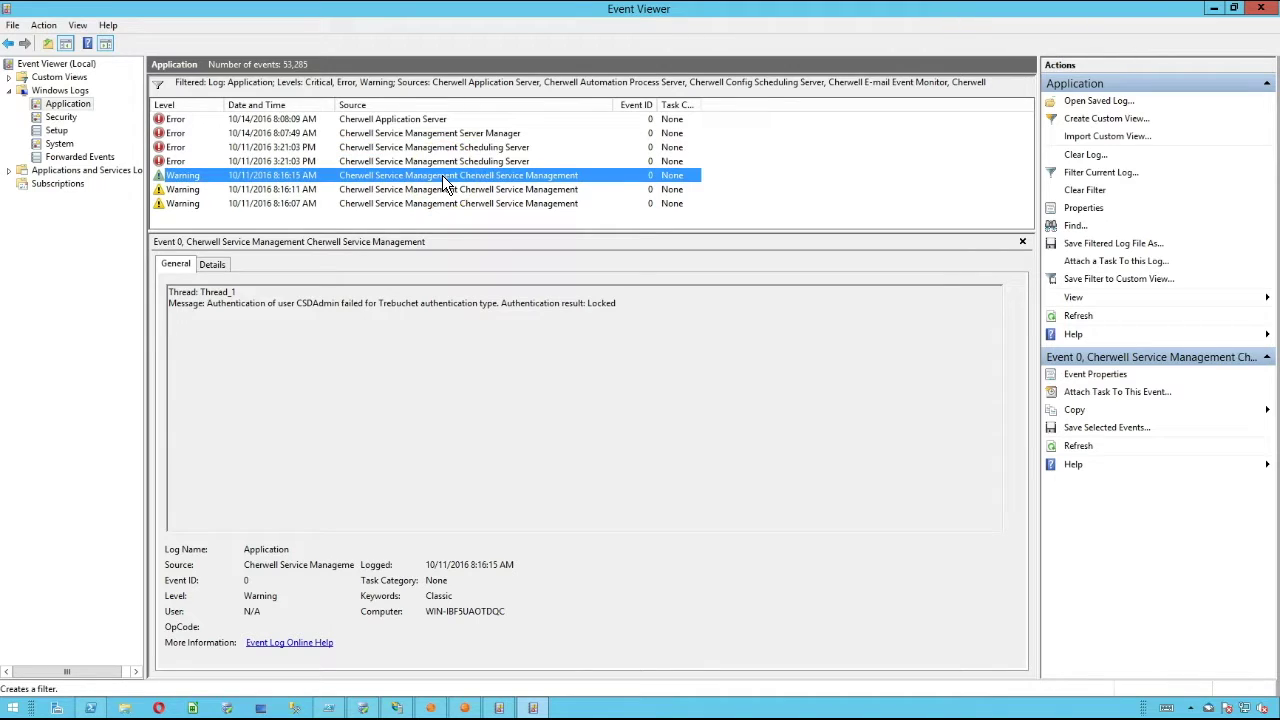
{"action": "left_click", "coordinate": [448, 190]}
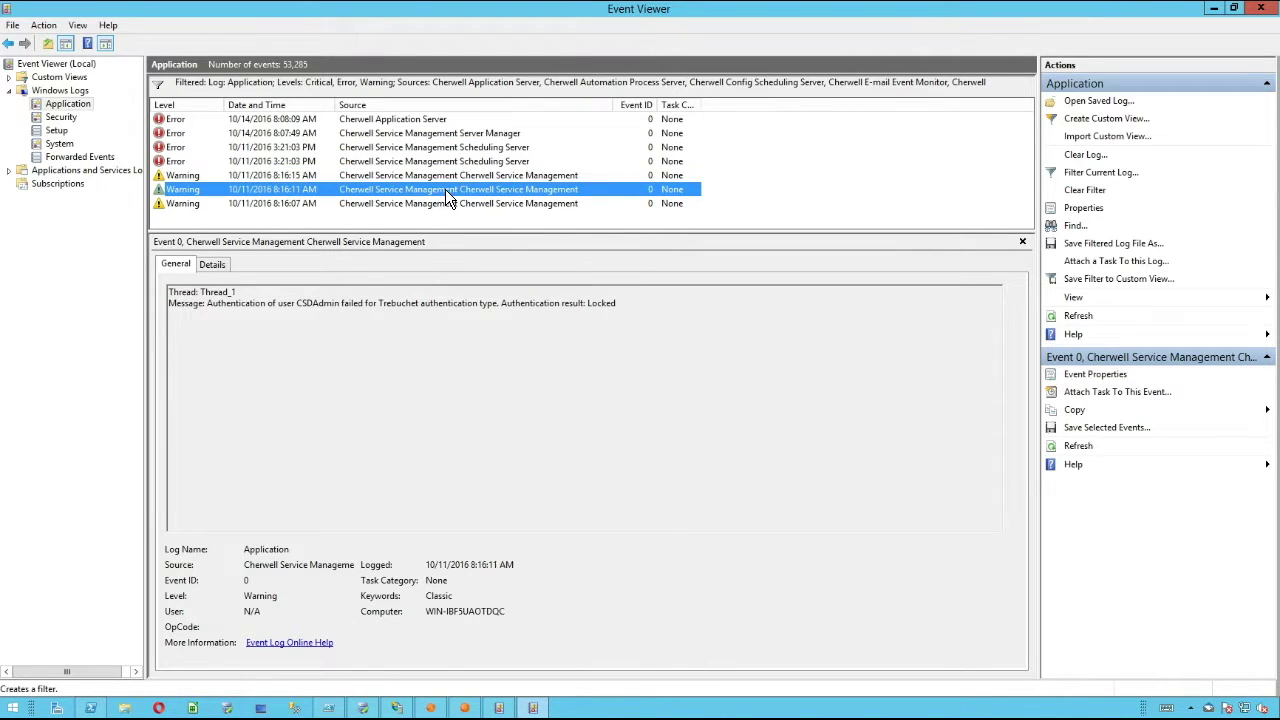
{"action": "left_click", "coordinate": [449, 205]}
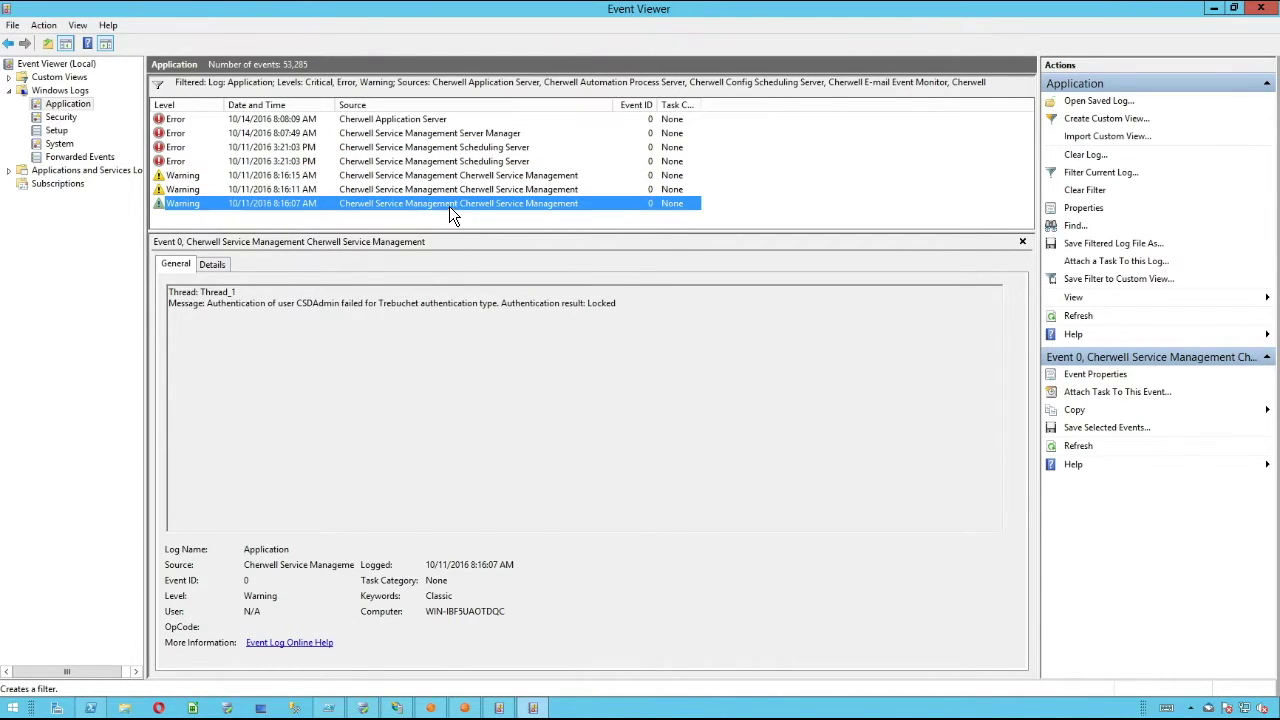
{"action": "left_click", "coordinate": [405, 124]}
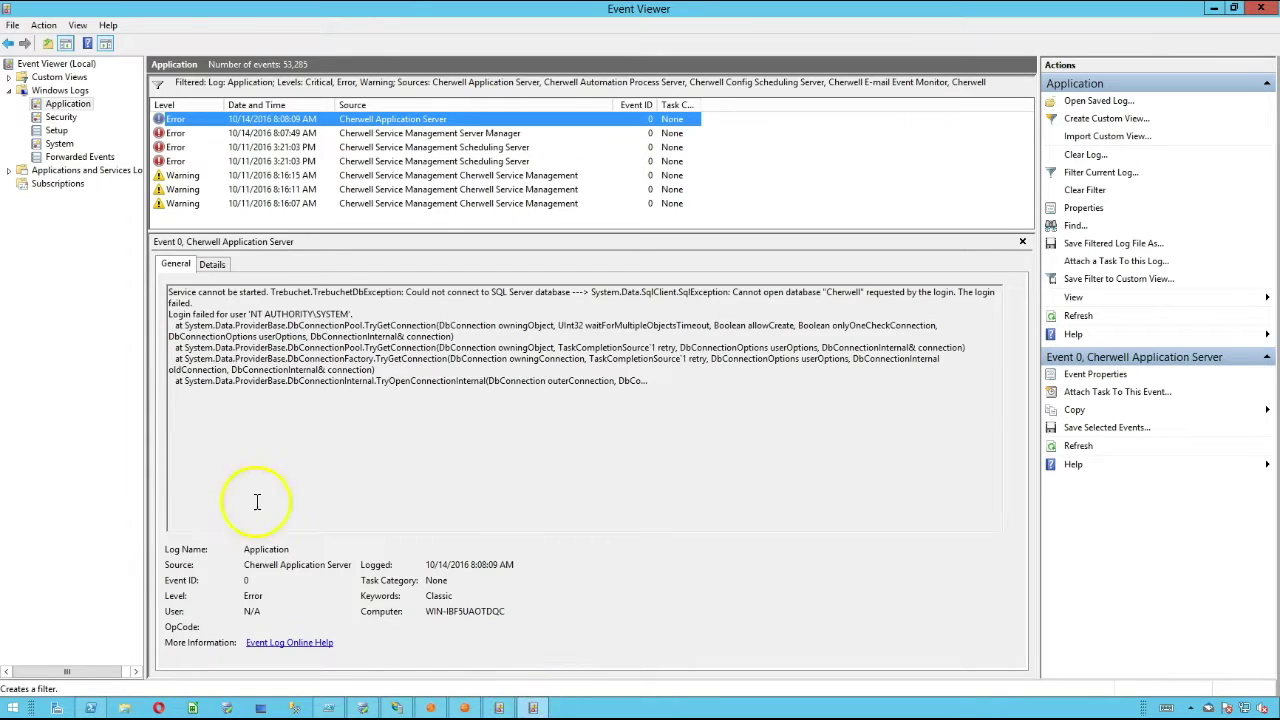
Step: Search Start for 'cherwell' and launch Cherwell Service Management
{"action": "left_click", "coordinate": [12, 708]}
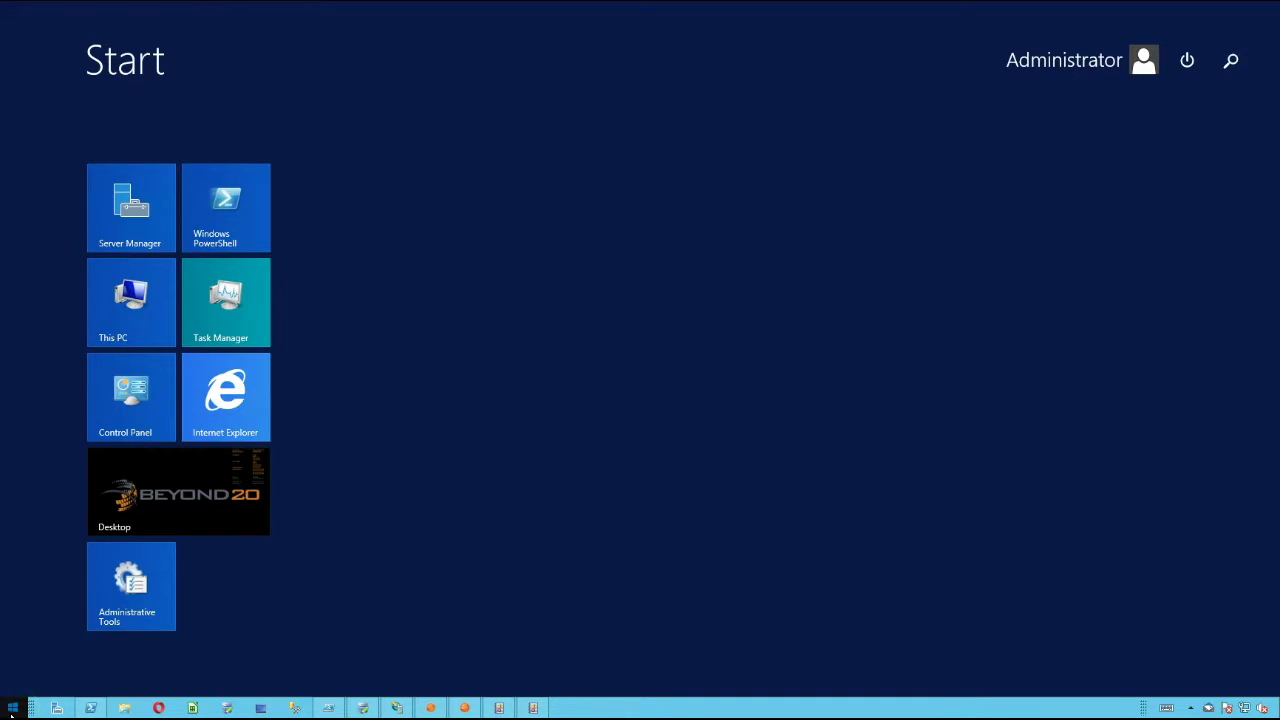
{"action": "type", "text": "cherwell"}
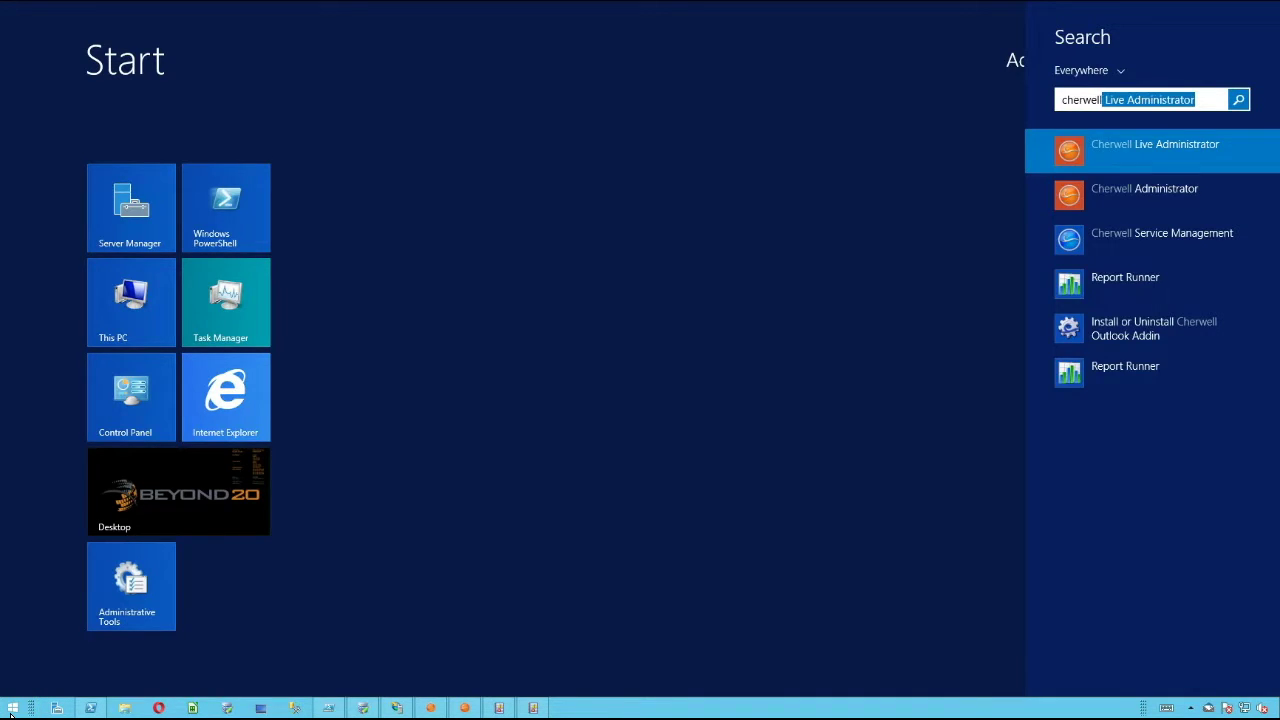
{"action": "key", "text": "Down"}
{"action": "key", "text": "Down"}
{"action": "key", "text": "Return"}
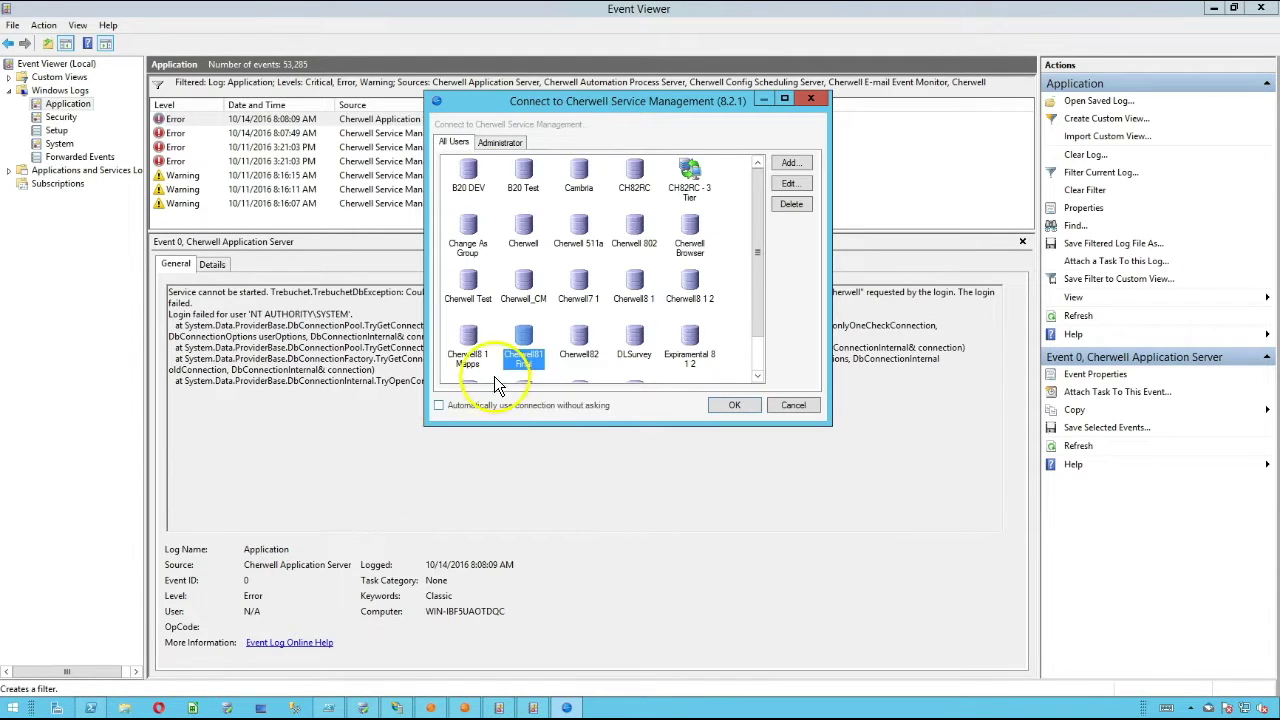
Step: Log in through the Cherwell connection with the admin username and choose the IT Service Desk role
{"action": "double_click", "coordinate": [512, 226]}
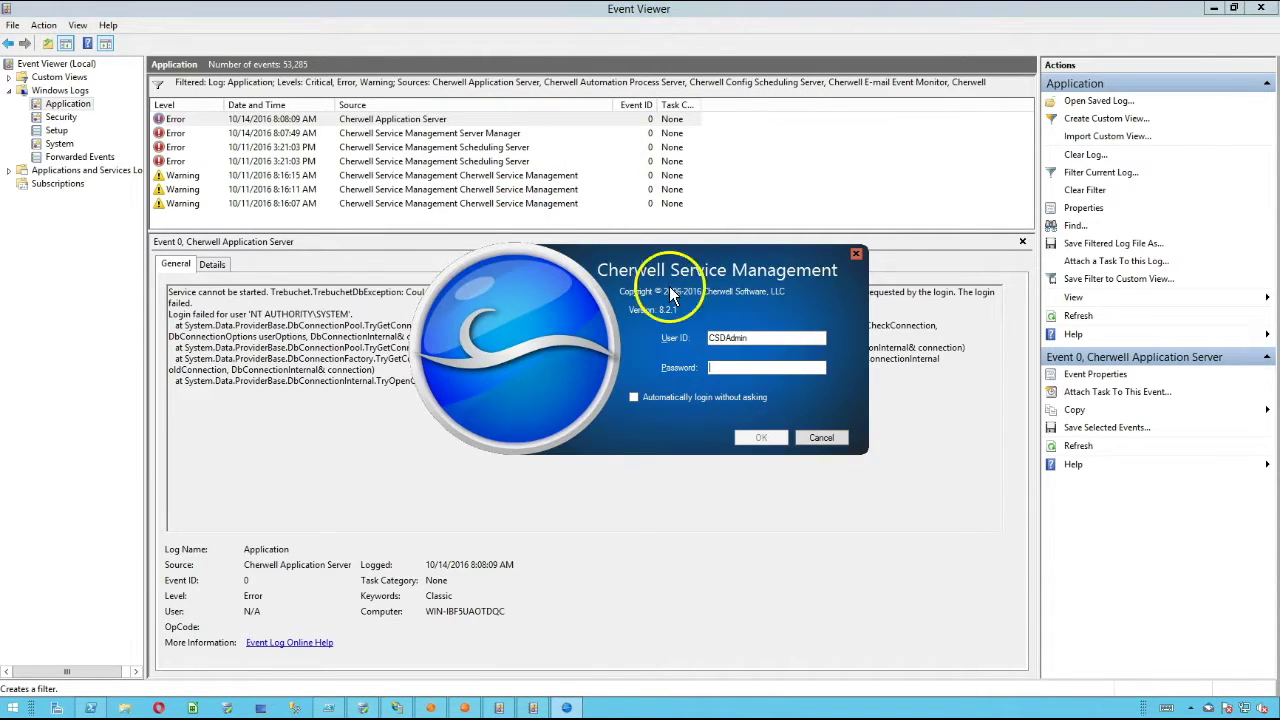
{"action": "type", "text": "CSDAdmin"}
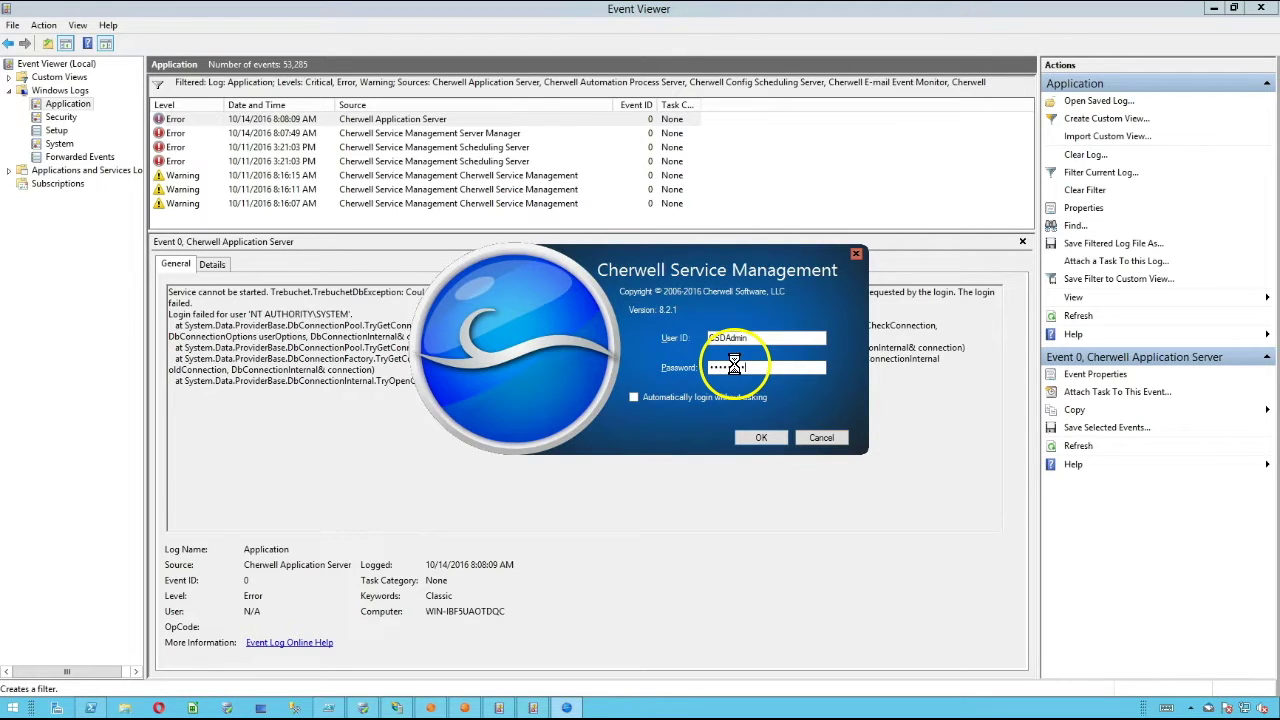
{"action": "key", "text": "Return"}
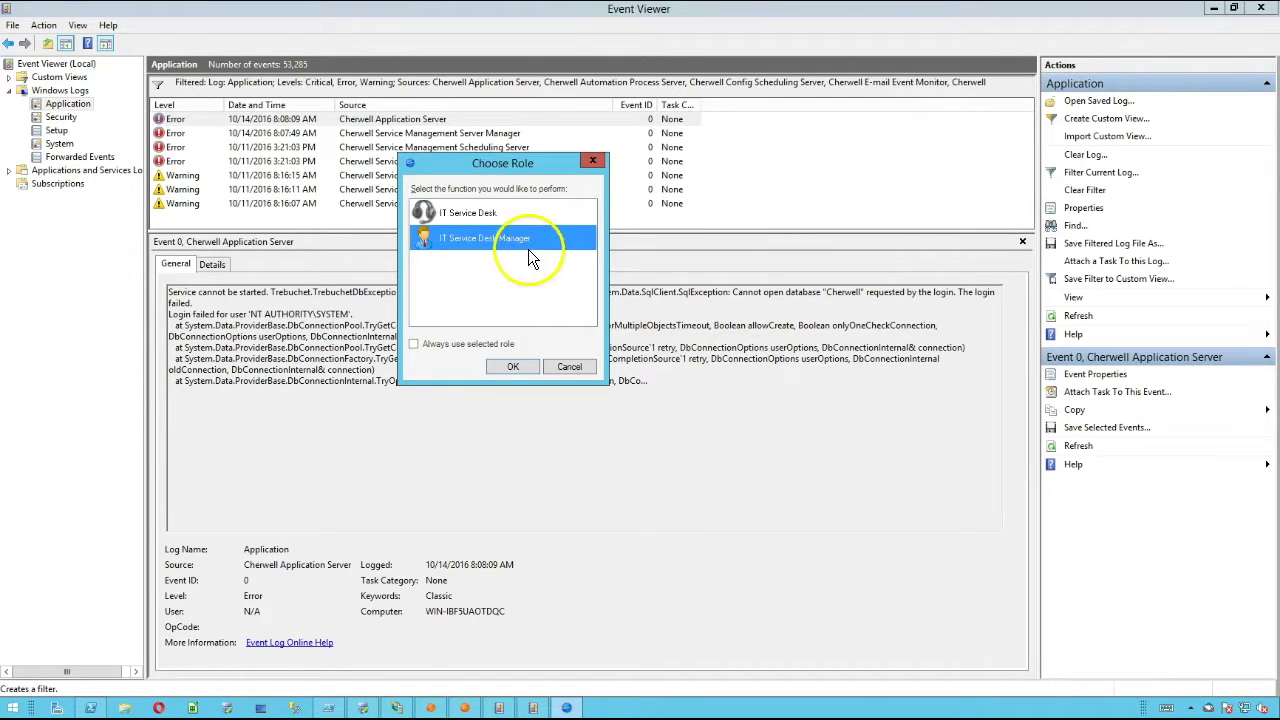
{"action": "double_click", "coordinate": [488, 210]}
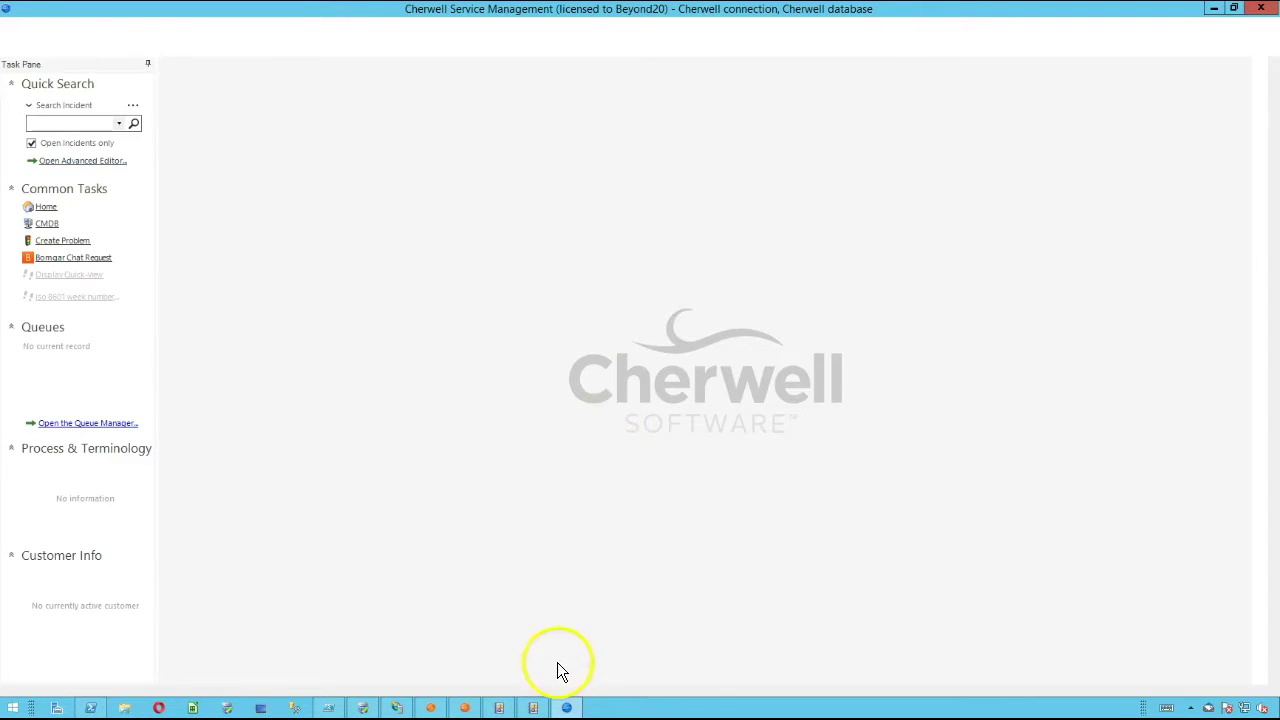
Step: Bring the Cherwell client to the front from the taskbar and open its Tools menu
{"action": "left_click", "coordinate": [532, 707]}
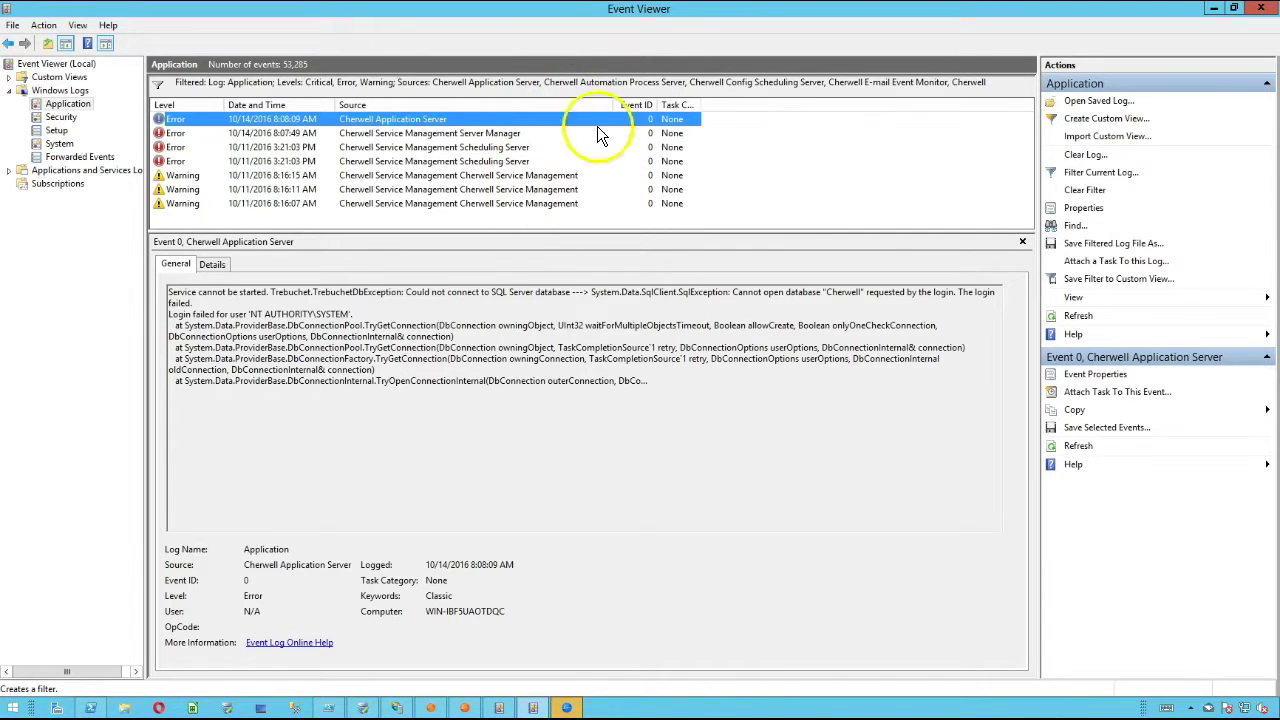
{"action": "left_click", "coordinate": [567, 706]}
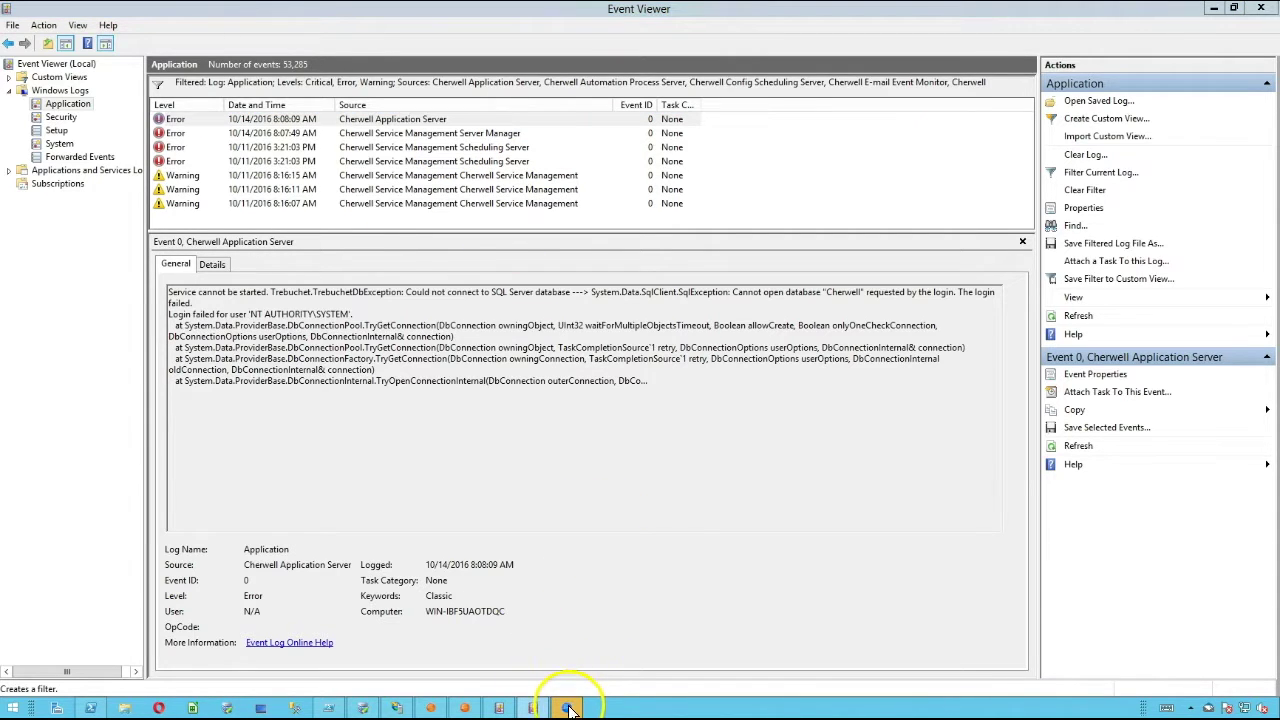
{"action": "left_click", "coordinate": [566, 708]}
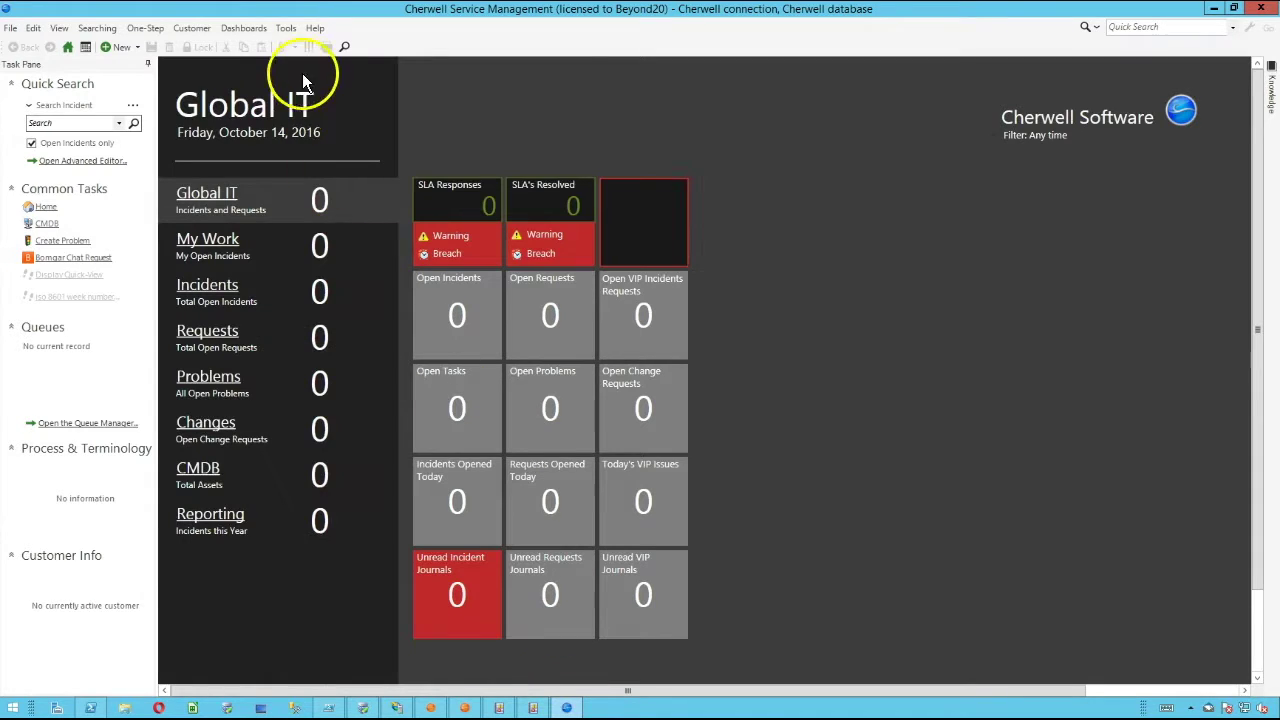
{"action": "left_click", "coordinate": [286, 30]}
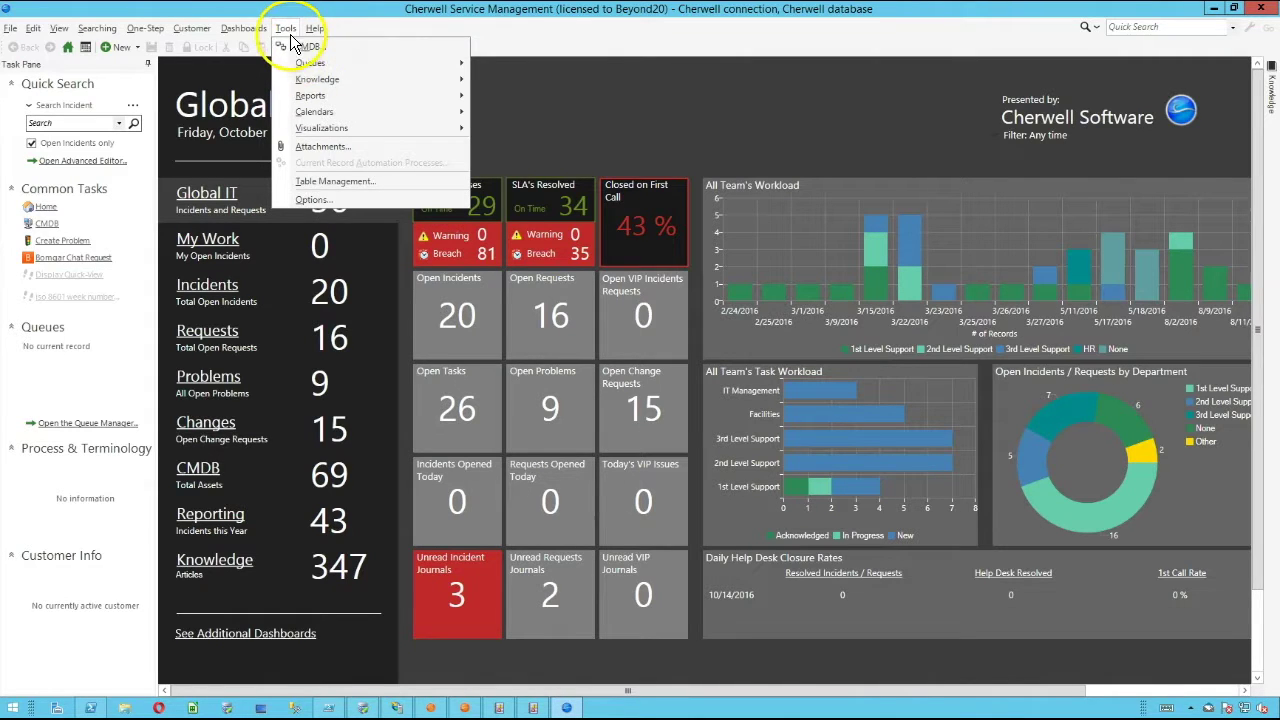
Step: In Options > Logging Configure, check Log to event log at Info and above, then cancel unchanged
{"action": "left_click", "coordinate": [312, 200]}
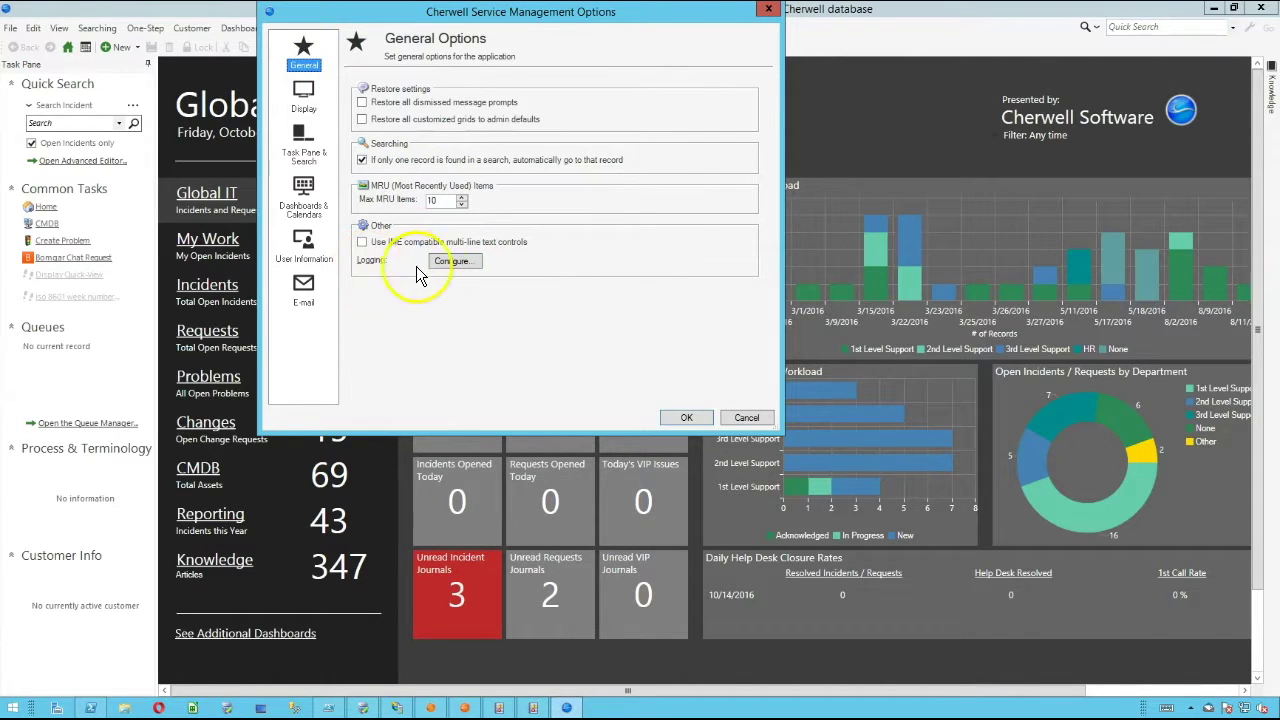
{"action": "left_click", "coordinate": [450, 262]}
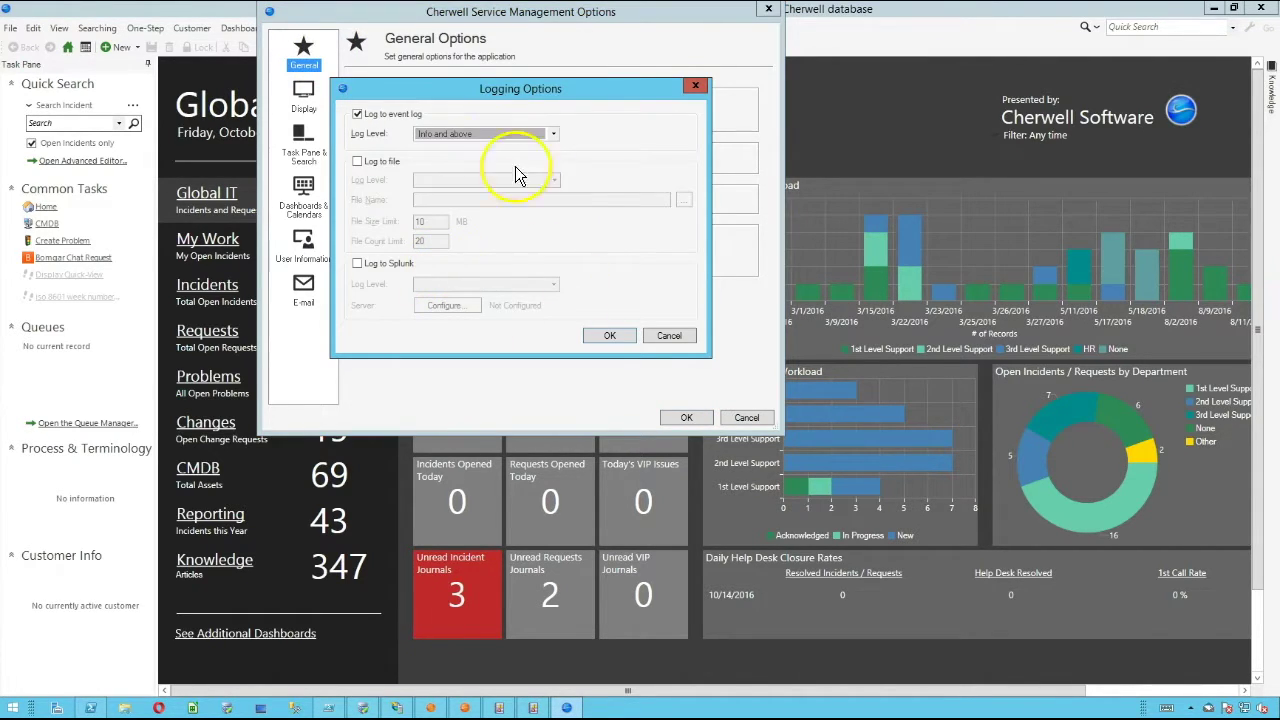
{"action": "left_click", "coordinate": [394, 114]}
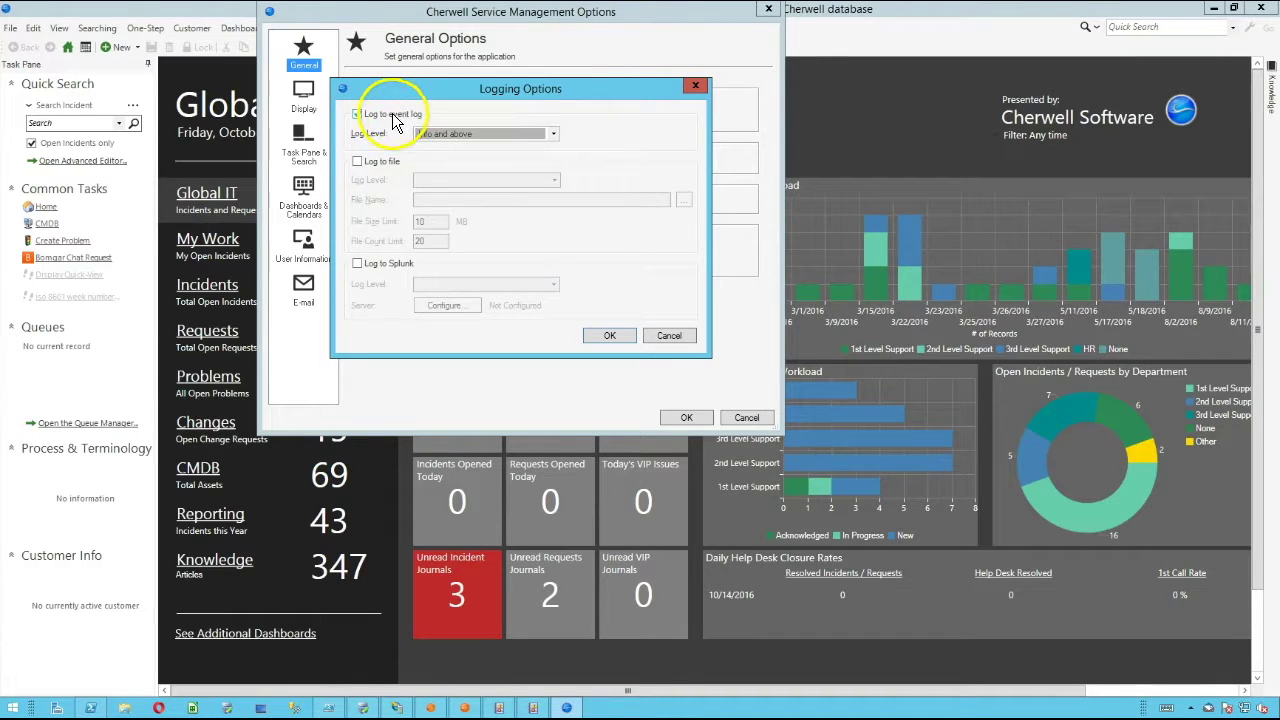
{"action": "left_click", "coordinate": [437, 135]}
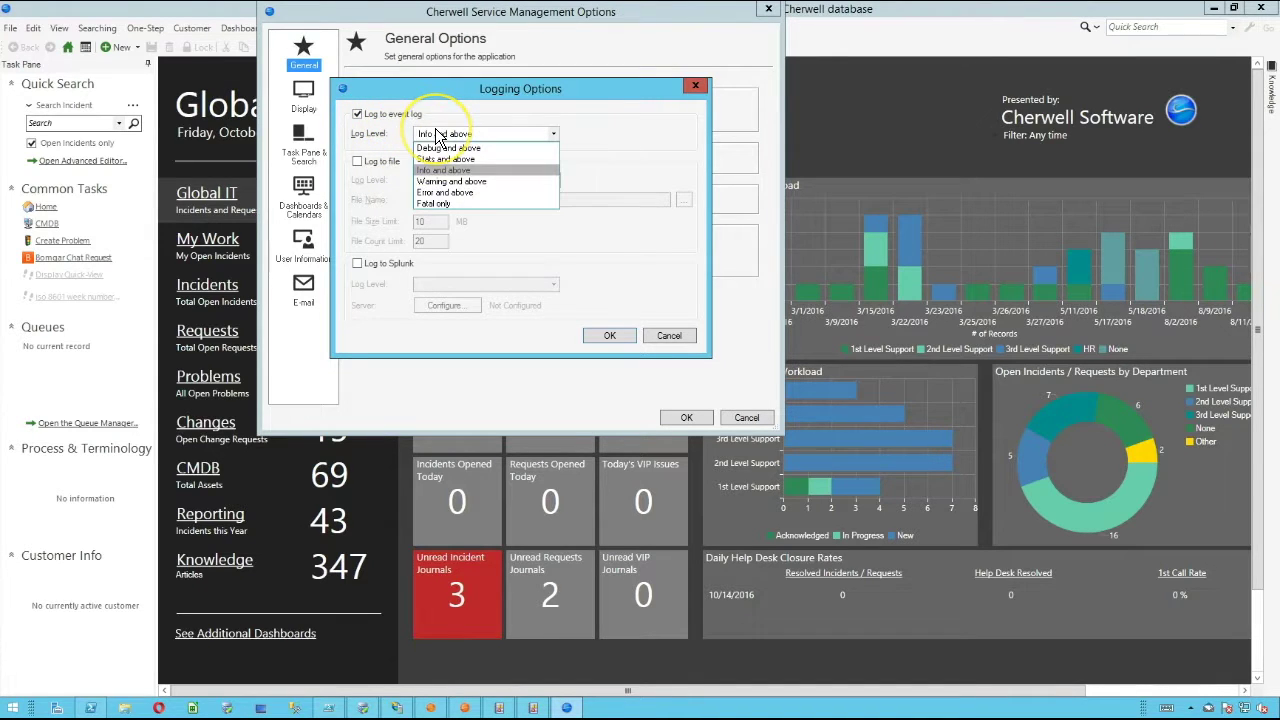
{"action": "left_click", "coordinate": [495, 171]}
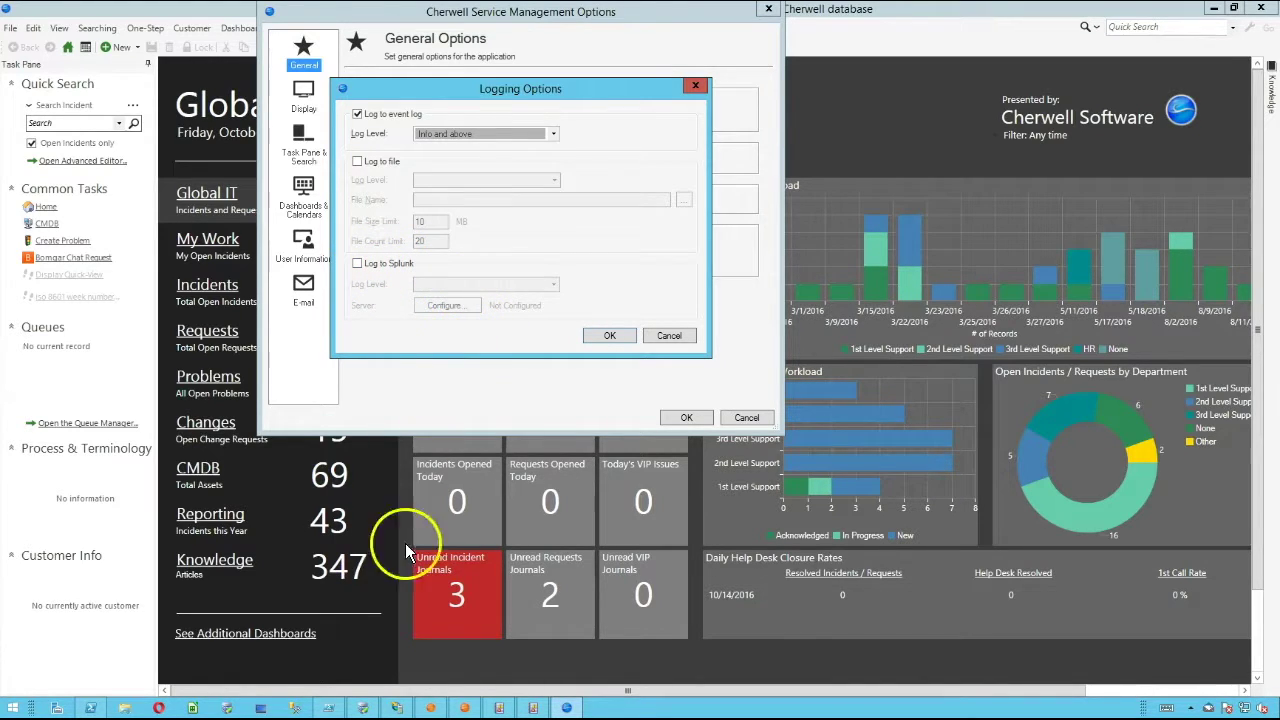
{"action": "left_click", "coordinate": [362, 707]}
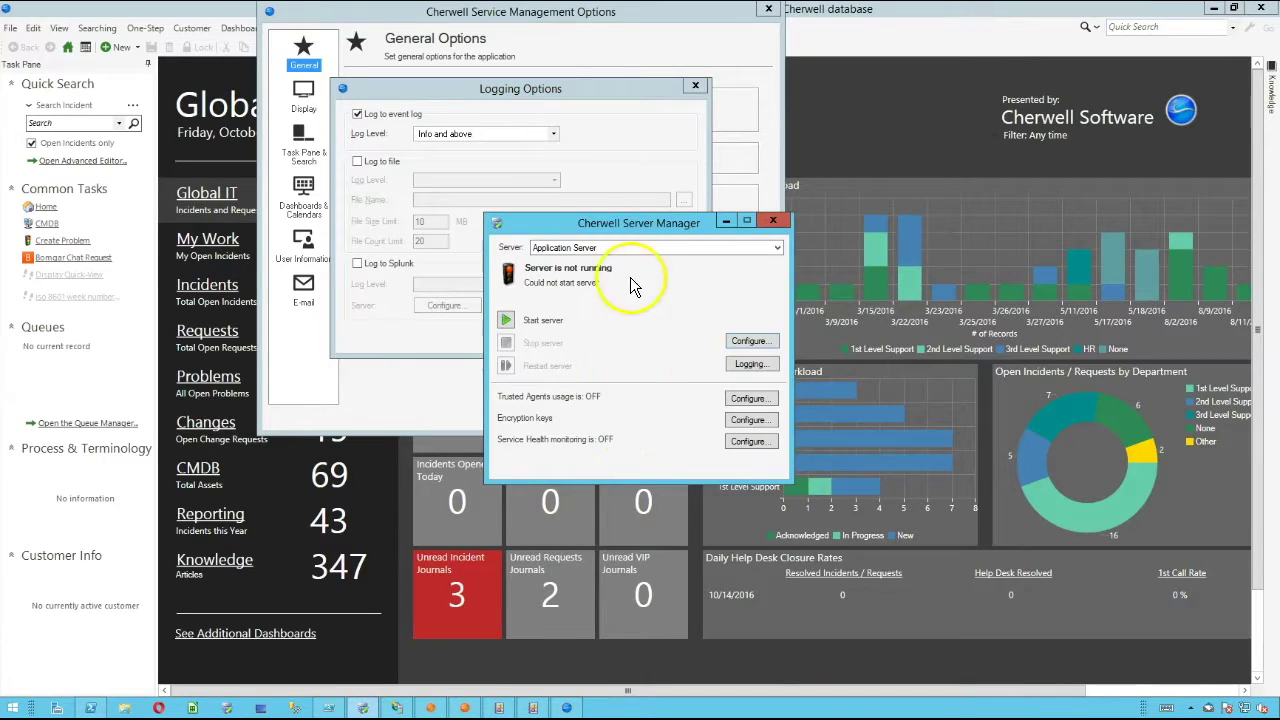
{"action": "left_click", "coordinate": [726, 220]}
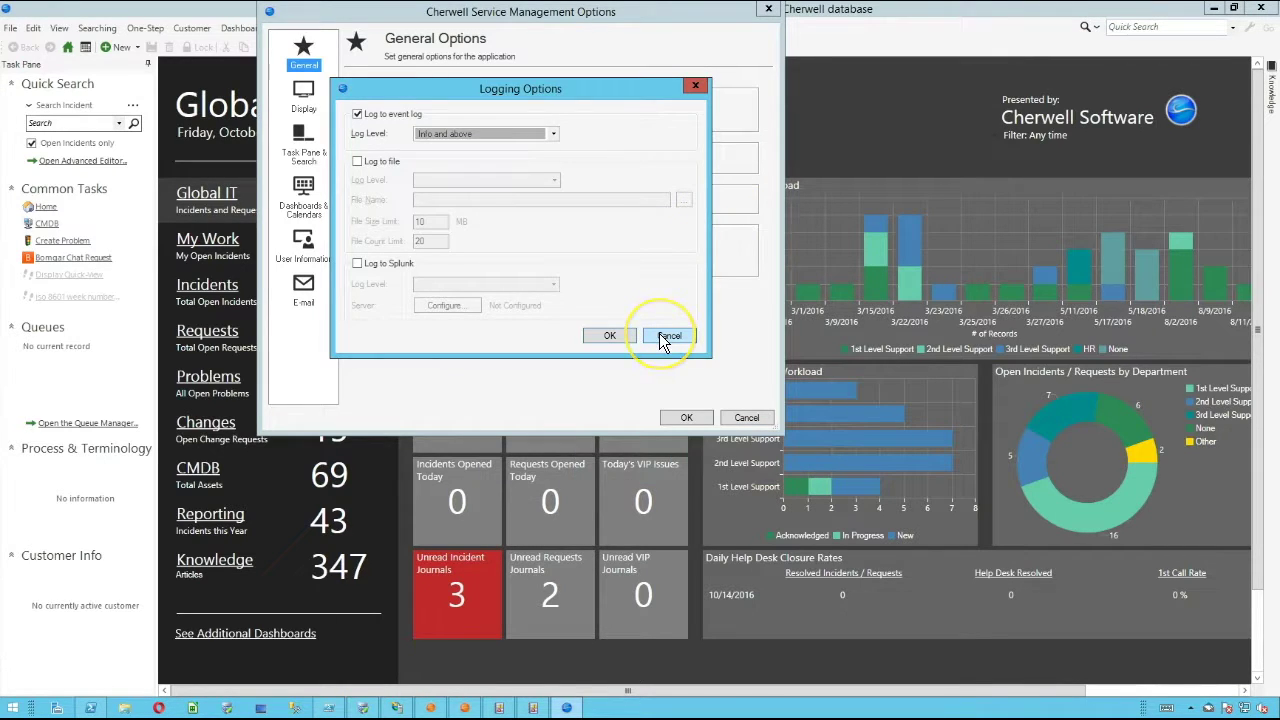
{"action": "left_click", "coordinate": [662, 336]}
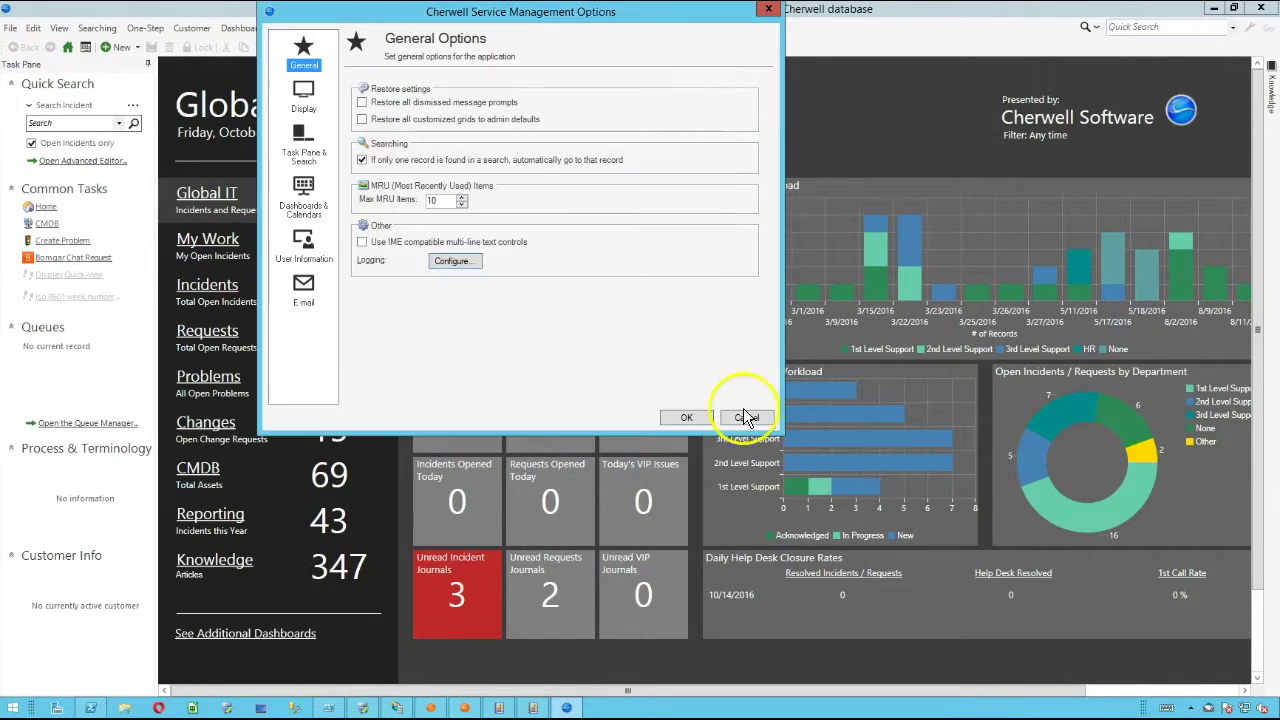
Step: Cancel the Options dialog, leaving the Global IT dashboard showing
{"action": "left_click", "coordinate": [756, 421]}
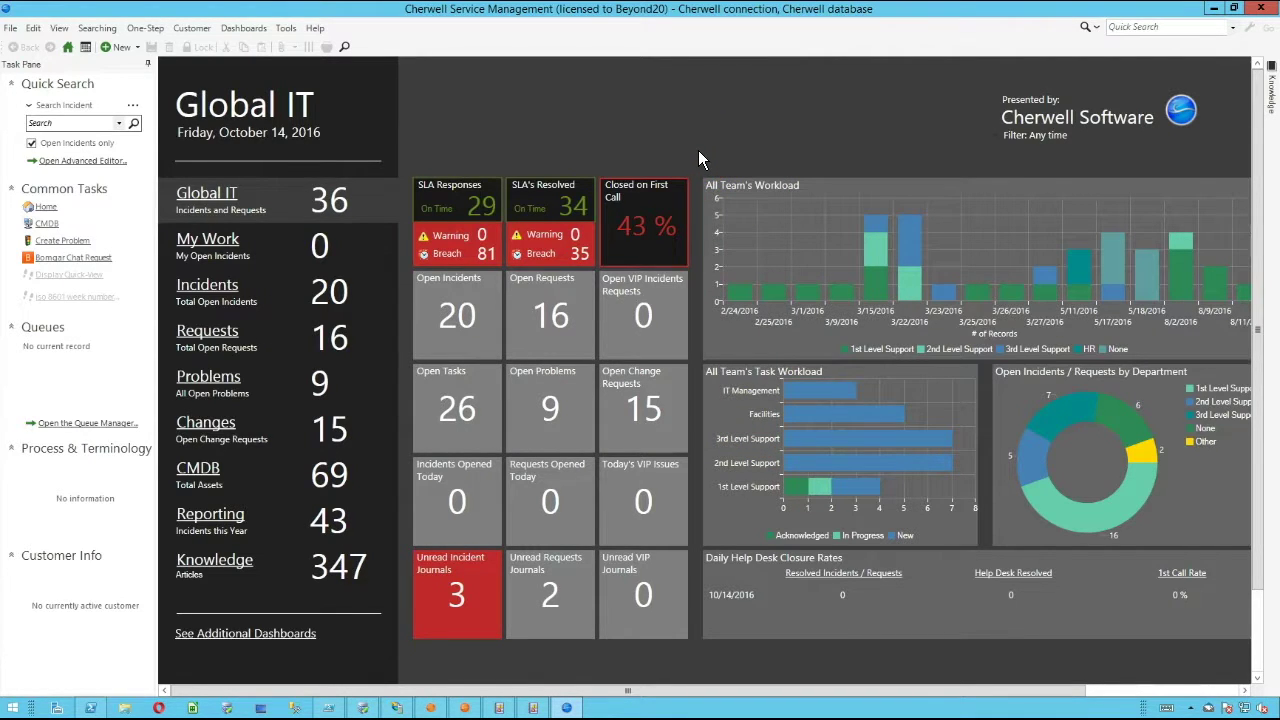
{"action": "mouse_move", "coordinate": [91, 708]}
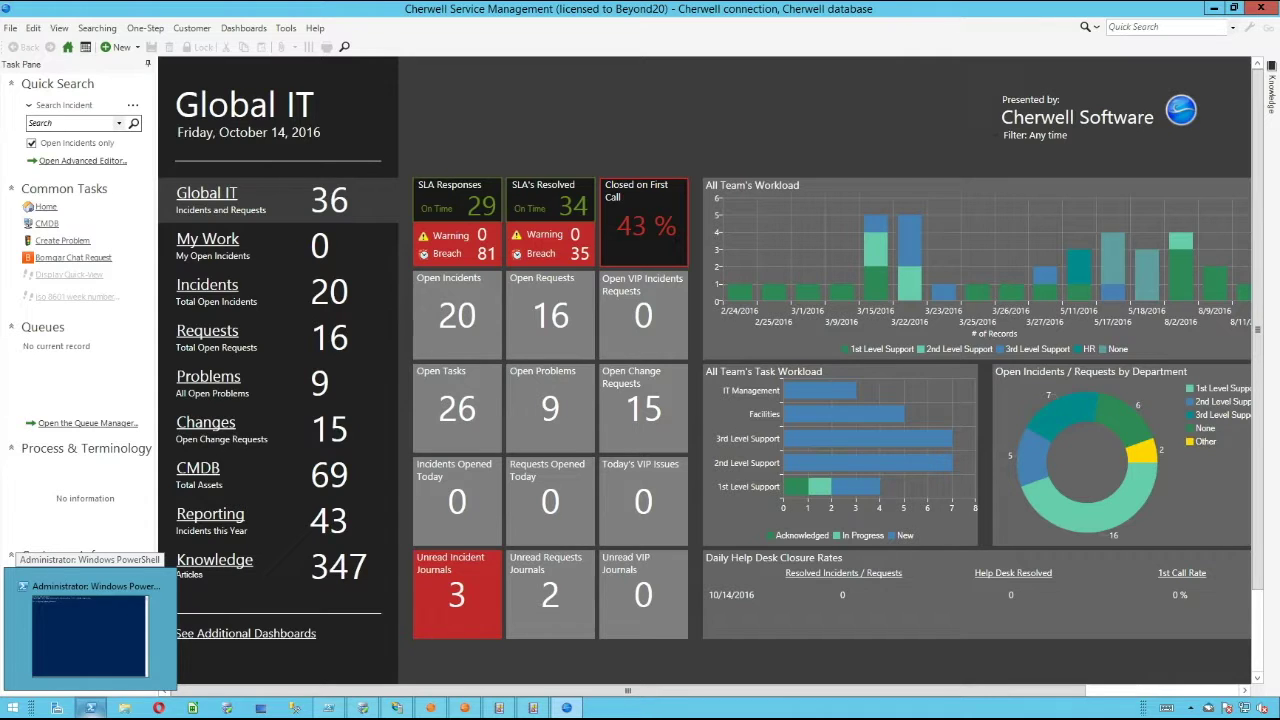